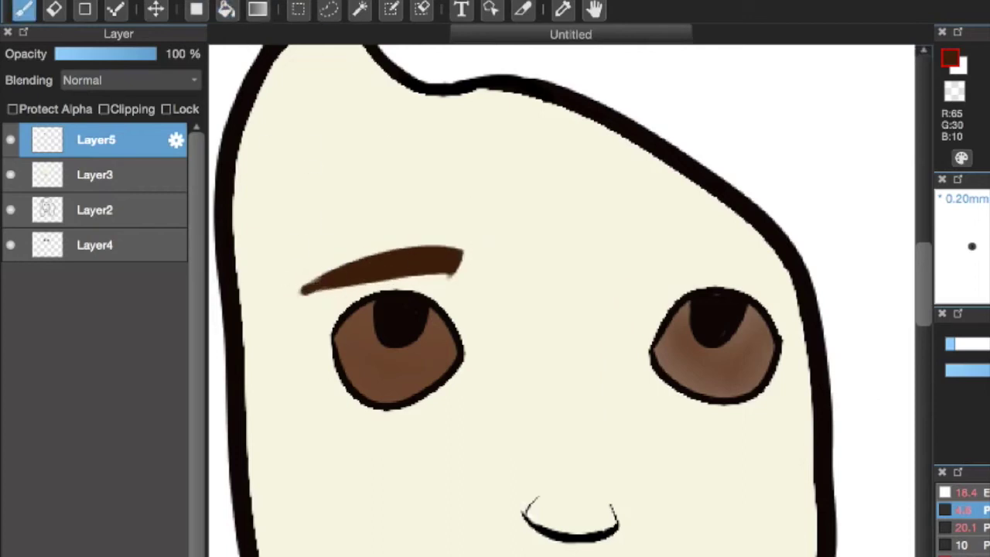
Step: Undo the old eyebrow strokes and test a slightly larger brown brush
key("ctrl+z")
key("ctrl+plus")
mouse_move(347, 137)
left_mouse_down()
mouse_move(650, 237)
mouse_move(467, 288)
left_mouse_up()
key("bracketright")
key("ctrl+z")
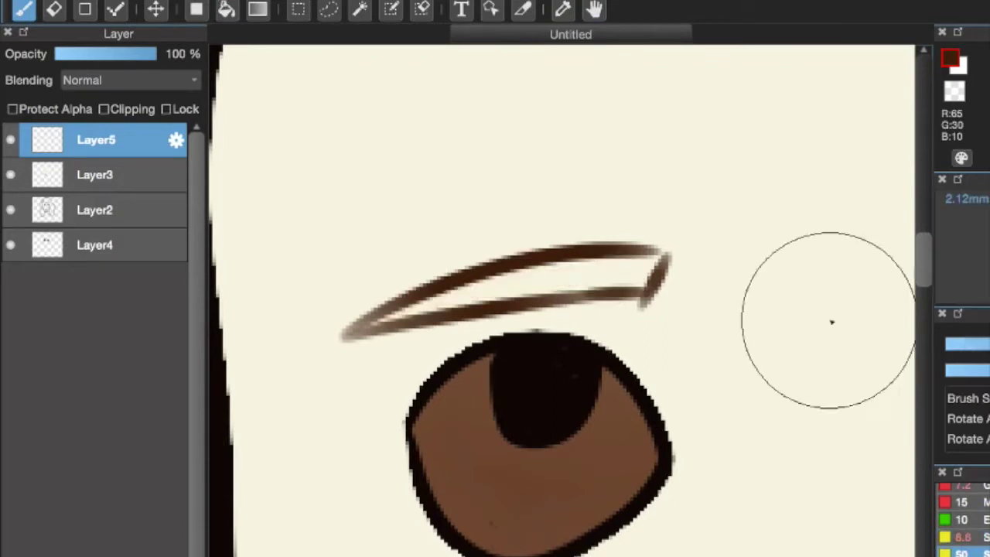
left_click_drag(766, 209, 775, 311)
key("ctrl+z")
Step: Switch to the Sumi brush and fill the left eyebrow solid brown, extending its tail
double_click(963, 537)
left_click(358, 95)
left_click_drag(612, 276, 564, 287)
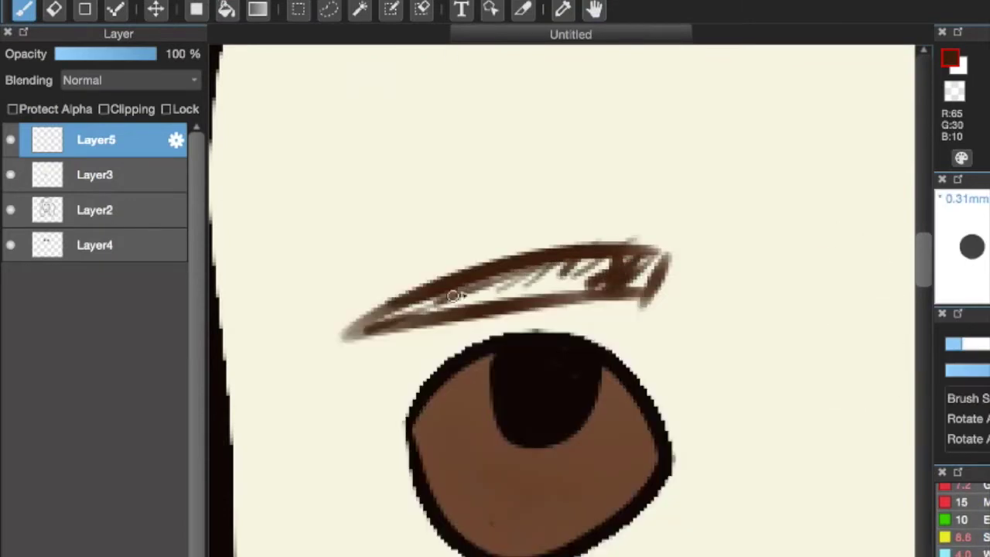
left_click_drag(472, 288, 333, 358)
left_click_drag(402, 294, 512, 246)
mouse_move(579, 265)
left_mouse_down()
mouse_move(563, 287)
mouse_move(471, 289)
mouse_move(307, 373)
left_mouse_up()
mouse_move(649, 287)
left_mouse_down()
mouse_move(433, 292)
mouse_move(333, 340)
left_mouse_up()
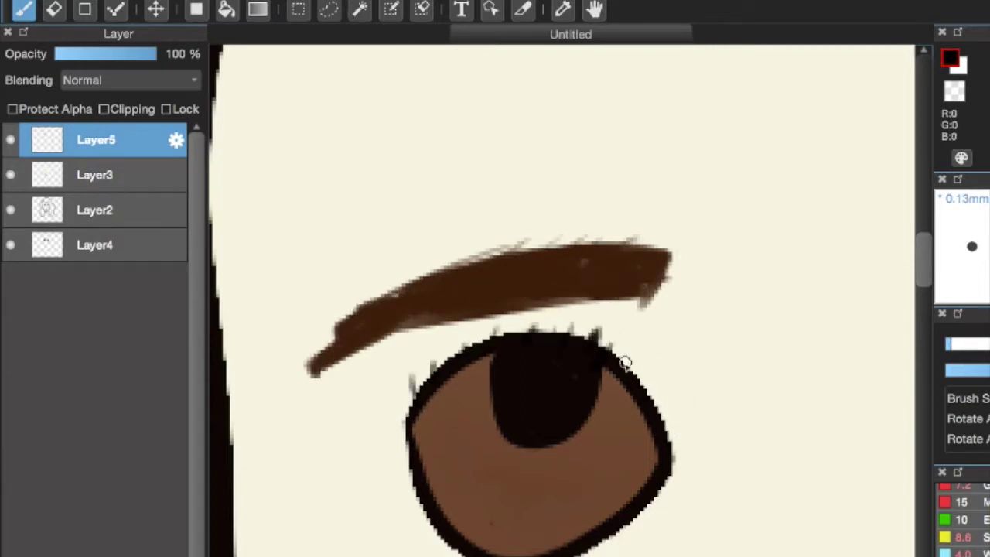
Step: Outline and fill the right eyebrow in solid brown
key("ctrl+0")
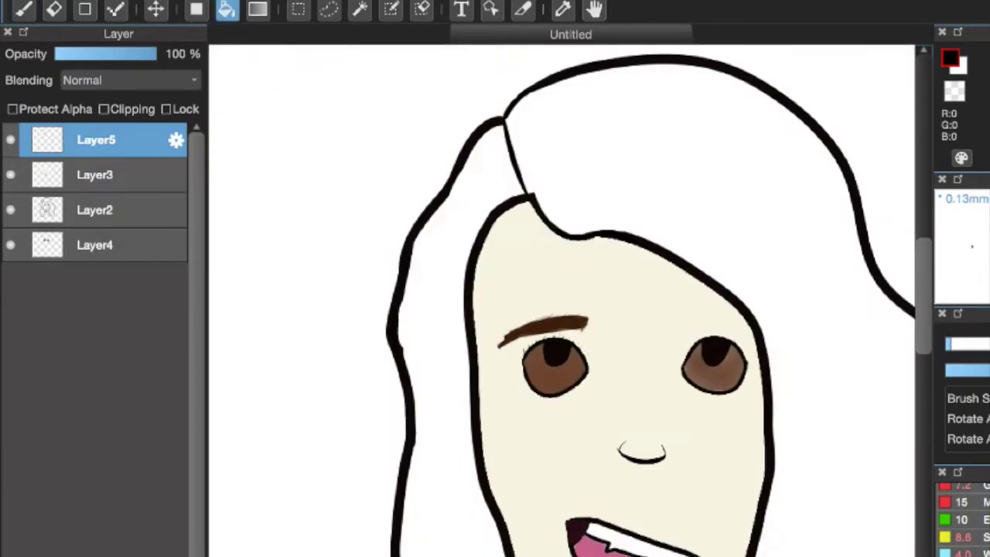
left_click_drag(694, 143, 550, 62)
scroll(578, 312, "up", 4)
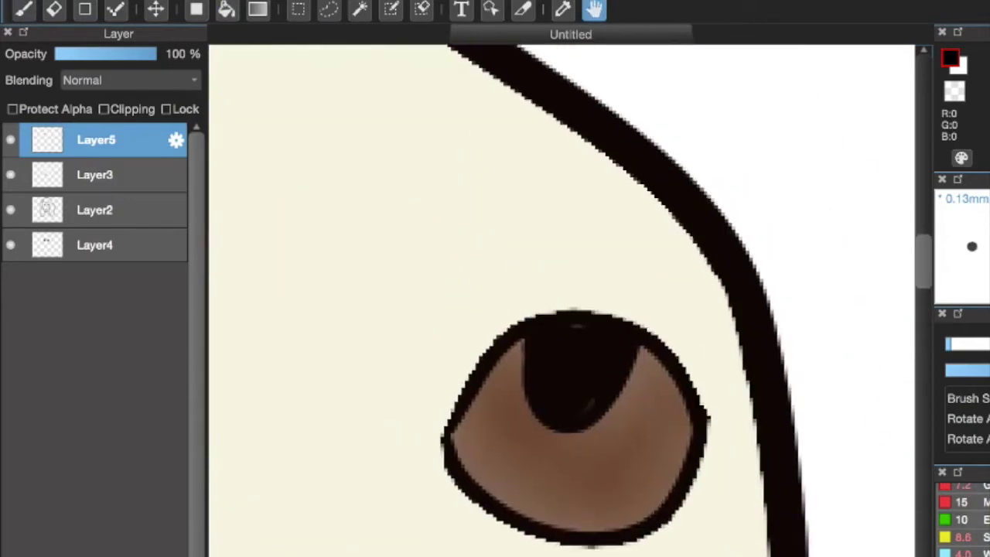
left_click(24, 11)
mouse_move(402, 270)
left_mouse_down()
mouse_move(685, 304)
mouse_move(739, 348)
mouse_move(510, 259)
mouse_move(696, 255)
left_mouse_up()
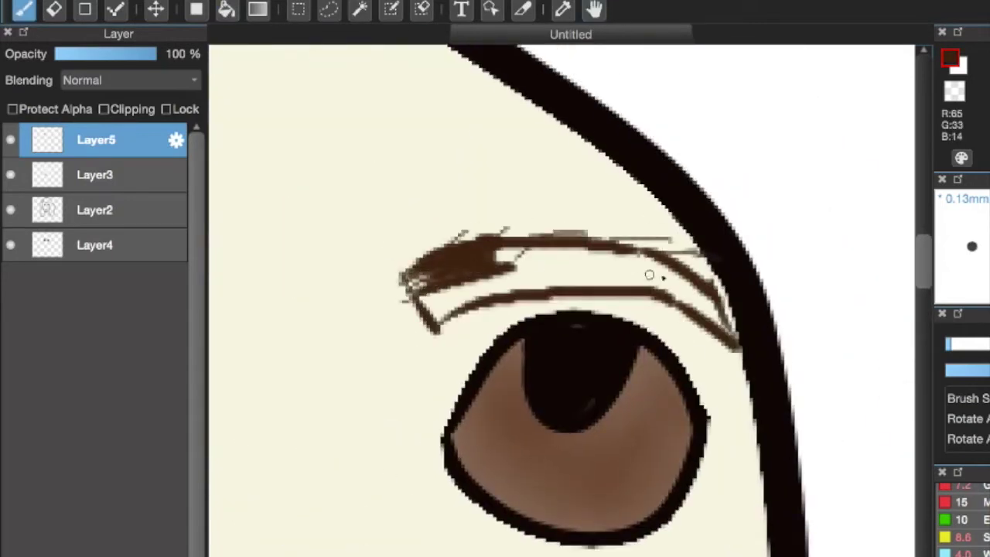
mouse_move(509, 267)
left_mouse_down()
mouse_move(433, 310)
mouse_move(541, 266)
mouse_move(695, 302)
mouse_move(464, 317)
left_mouse_up()
Step: Sample the pale skin colour from the face with the colour picker
left_click(593, 10)
scroll(568, 354, "down", 4)
left_click(562, 9)
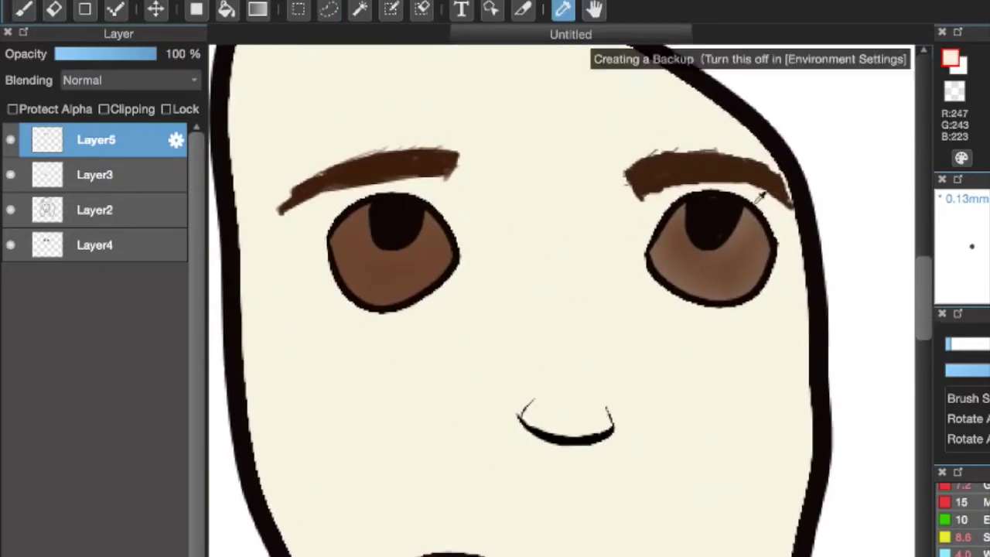
Step: Select the highlight layer and paint a white stroke under the nose
scroll(568, 353, "down", 4)
scroll(568, 353, "right", 4)
key("b")
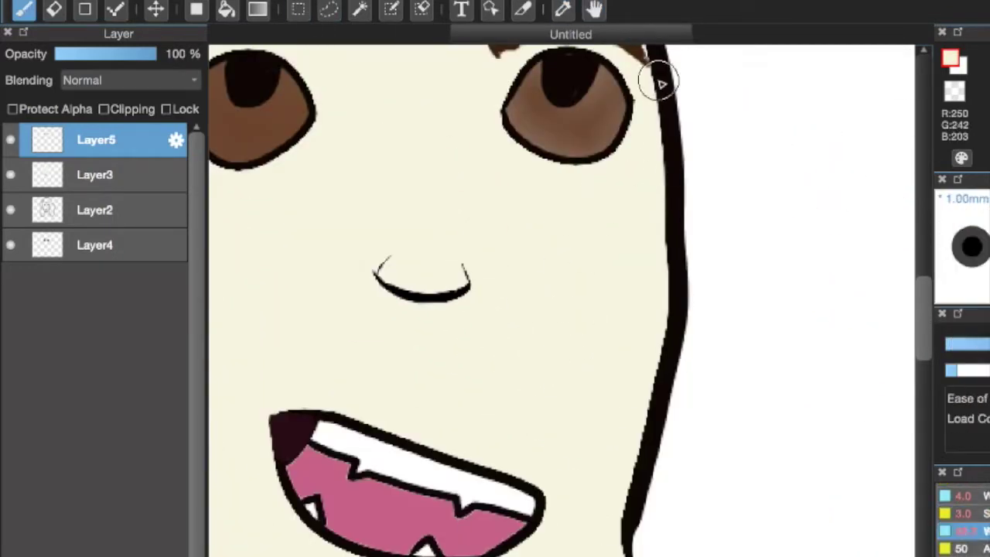
left_click(100, 245)
left_click_drag(373, 271, 463, 272)
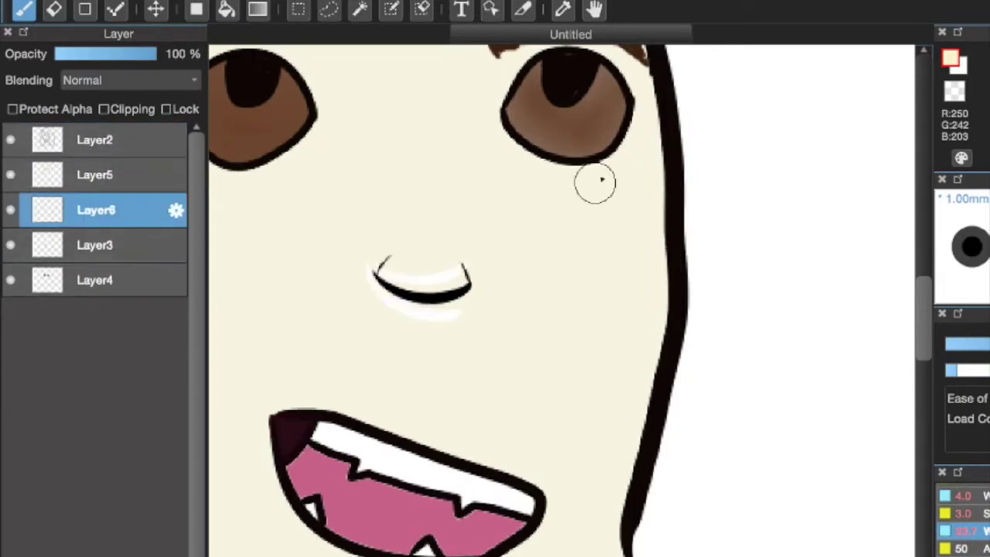
Step: Reset the brush to 1.00mm and undo the light patch under the left eye
scroll(576, 551, "down", 5)
scroll(576, 551, "left", 1)
key("bracketleft")
key("bracketleft")
key("bracketleft")
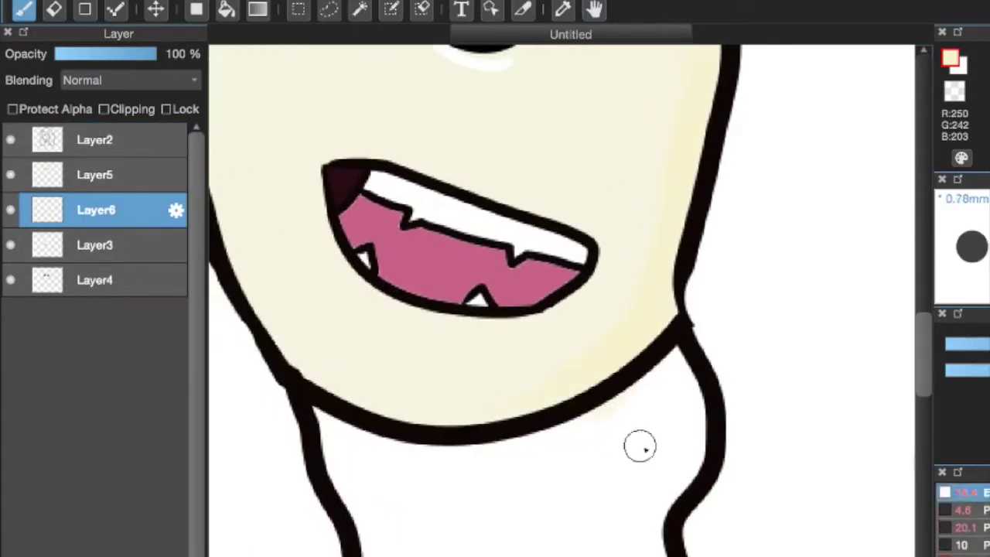
key("bracketright")
key("bracketright")
key("bracketright")
scroll(508, 410, "up", 6)
key("super+minus")
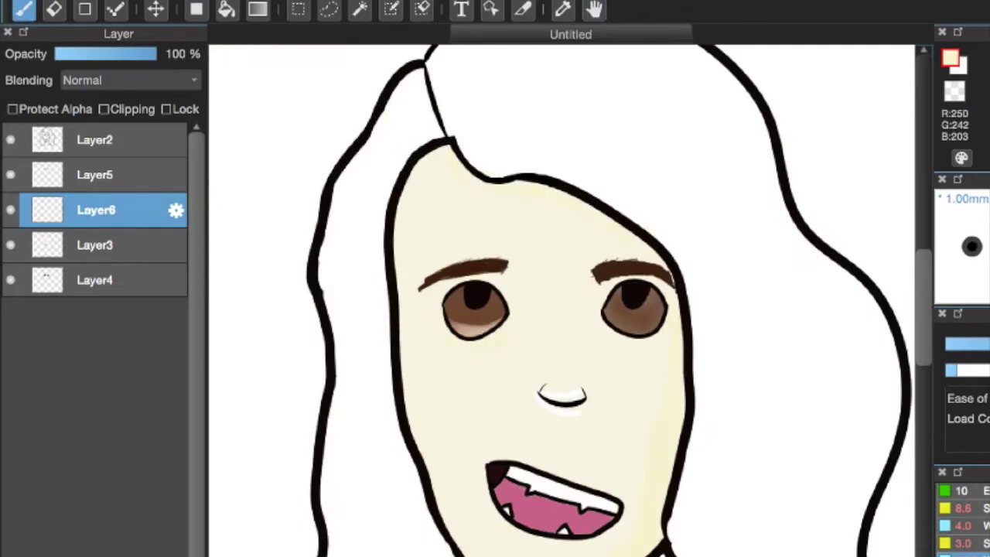
key("super+z")
key("super+z")
key("super+y")
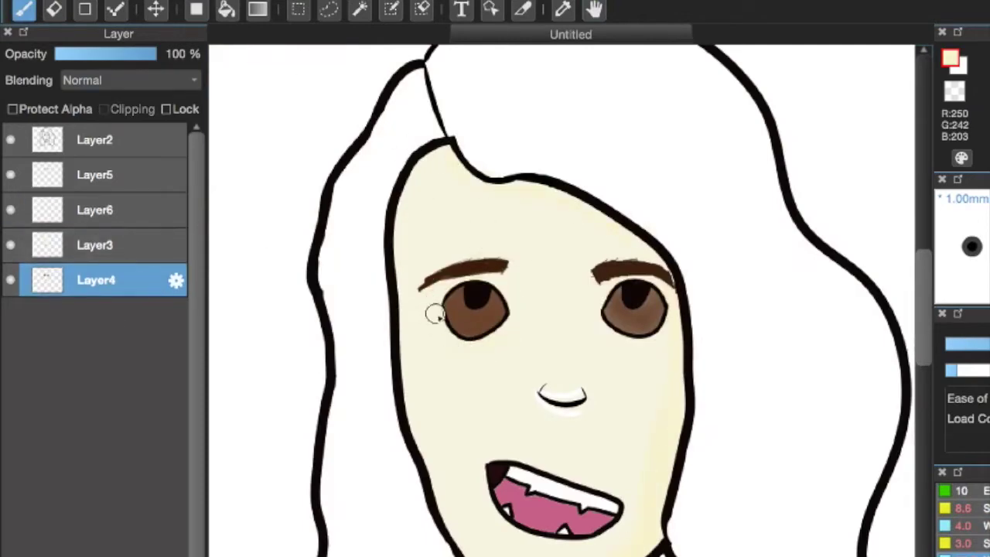
key("super+z")
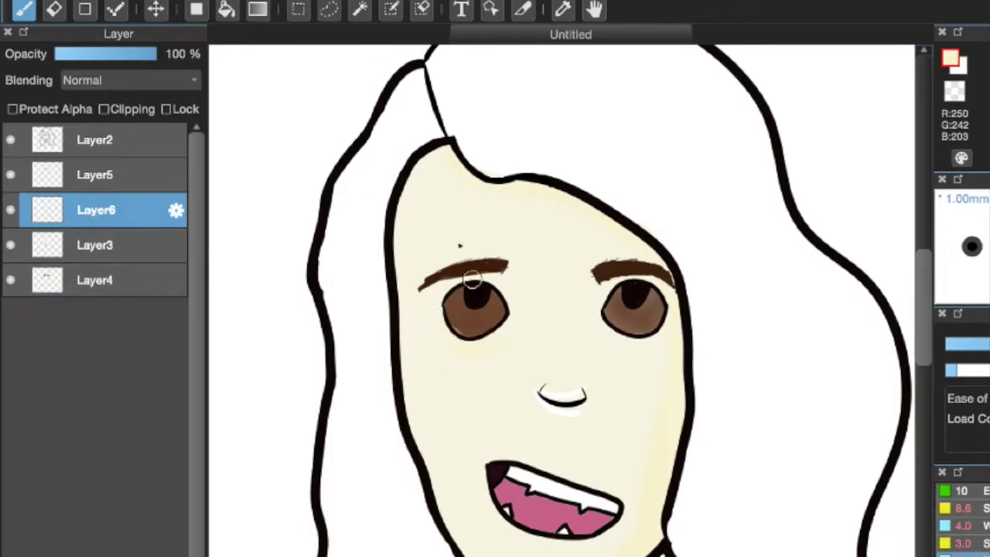
Step: Shrink the brush to 0.60mm and select the Layer2 line-art layer
scroll(569, 313, "up", 5)
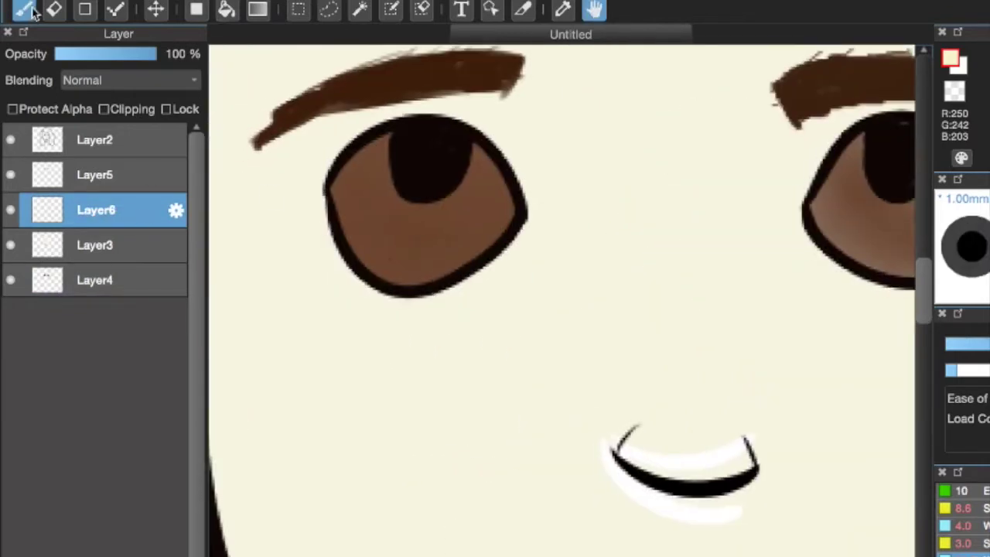
scroll(488, 233, "right", 5)
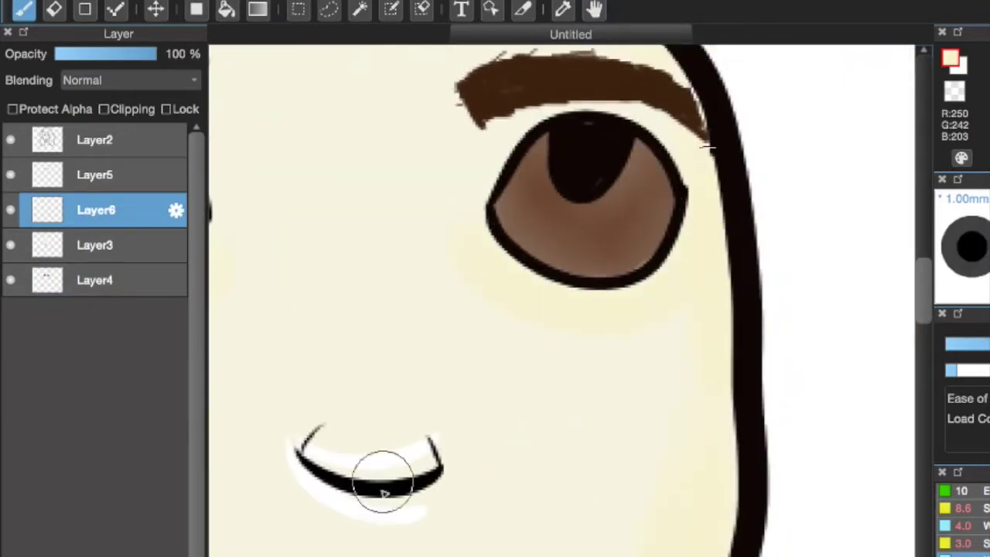
key("bracketleft")
key("bracketleft")
key("bracketleft")
key("b")
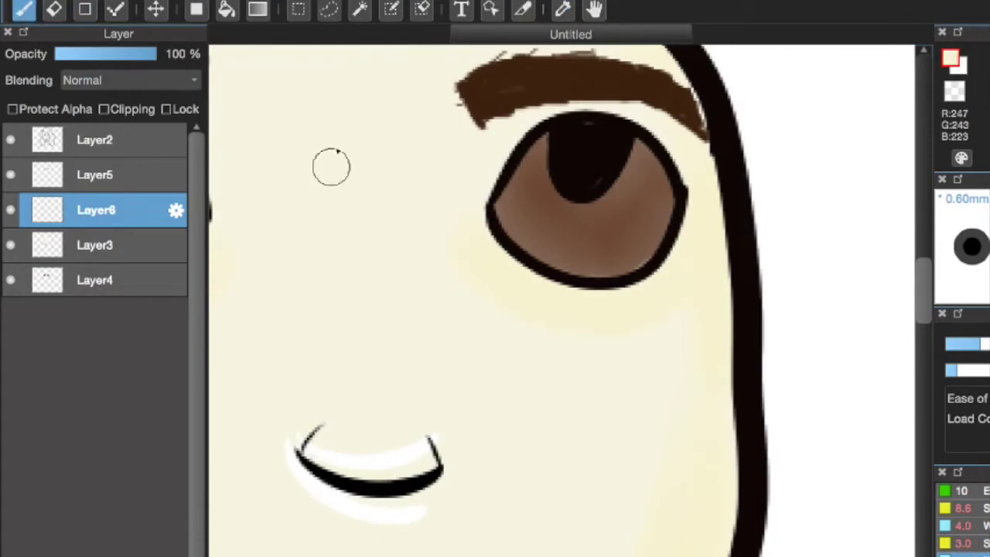
left_click(100, 147)
left_click(305, 421, "ctrl")
Step: On Layer2, draw a thin black nose curve with a 0.20mm brush
left_click(98, 147)
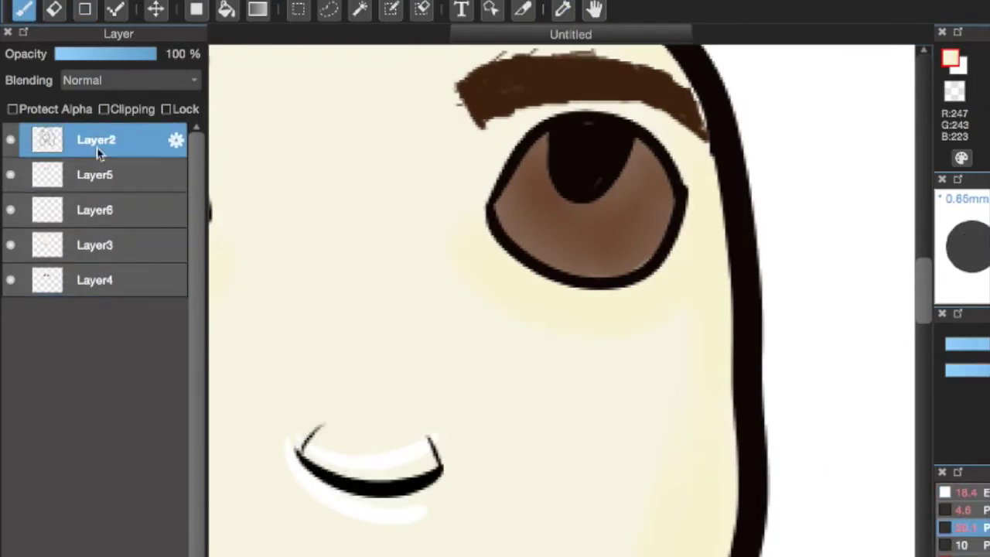
key("ctrl+z")
key("ctrl+z")
left_click_drag(283, 449, 385, 160)
left_click(385, 160, "alt")
key("bracketleft")
key("bracketleft")
key("bracketleft")
key("bracketleft")
mouse_move(451, 354)
left_mouse_down()
mouse_move(490, 408)
mouse_move(602, 373)
left_mouse_up()
Step: Try several shorter and thicker versions of the nose curve, undoing each
key("ctrl+z")
left_click_drag(449, 343, 585, 399)
key("ctrl+z")
left_click_drag(449, 322, 523, 382)
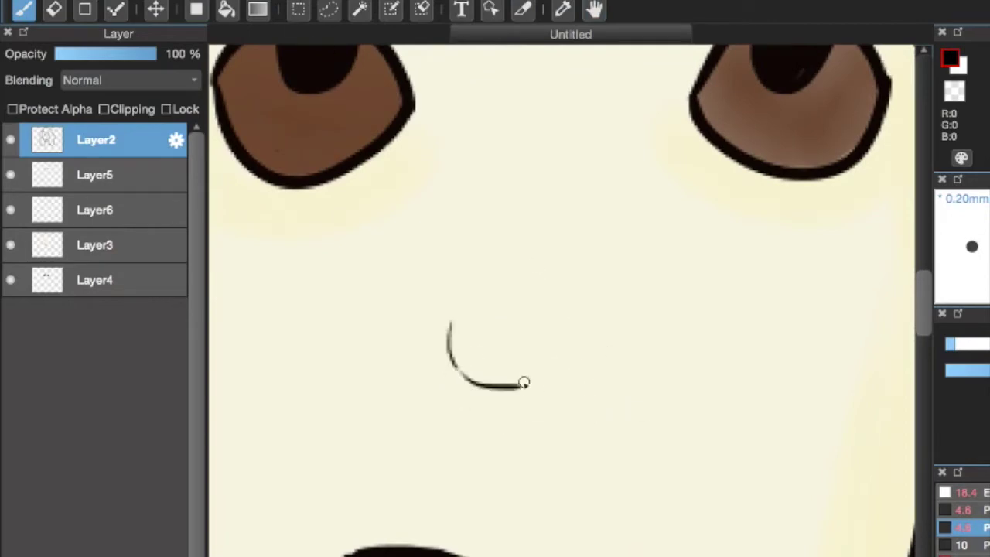
key("ctrl+z")
left_click_drag(469, 352, 594, 354)
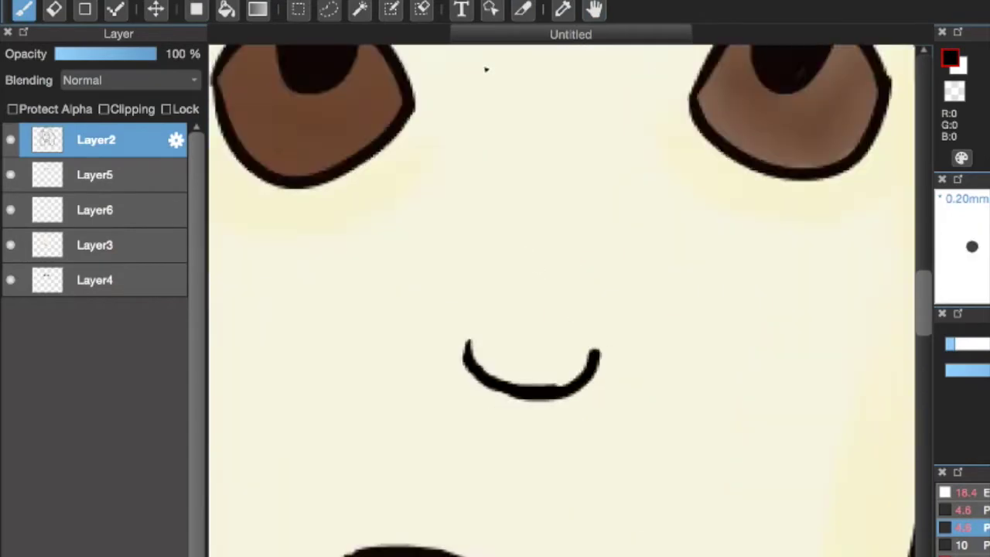
scroll(486, 66, "up", 2)
key("ctrl+z")
Step: Settle on the final black U-shaped nose stroke
mouse_move(497, 283)
left_mouse_down()
mouse_move(607, 391)
mouse_move(464, 339)
mouse_move(662, 317)
left_mouse_up()
key("ctrl+z")
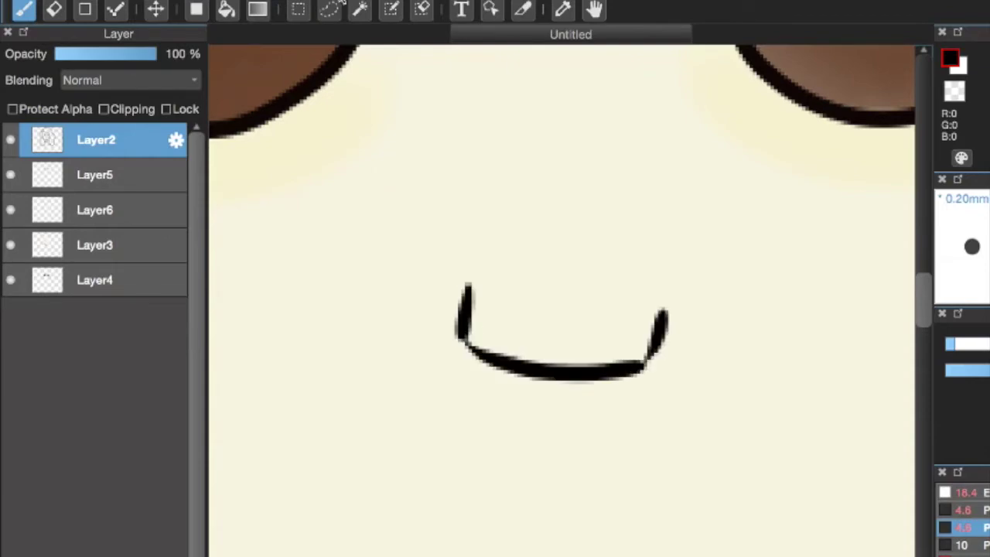
key("ctrl+z")
left_click_drag(449, 347, 611, 418)
key("ctrl+z")
left_click_drag(445, 410, 491, 432)
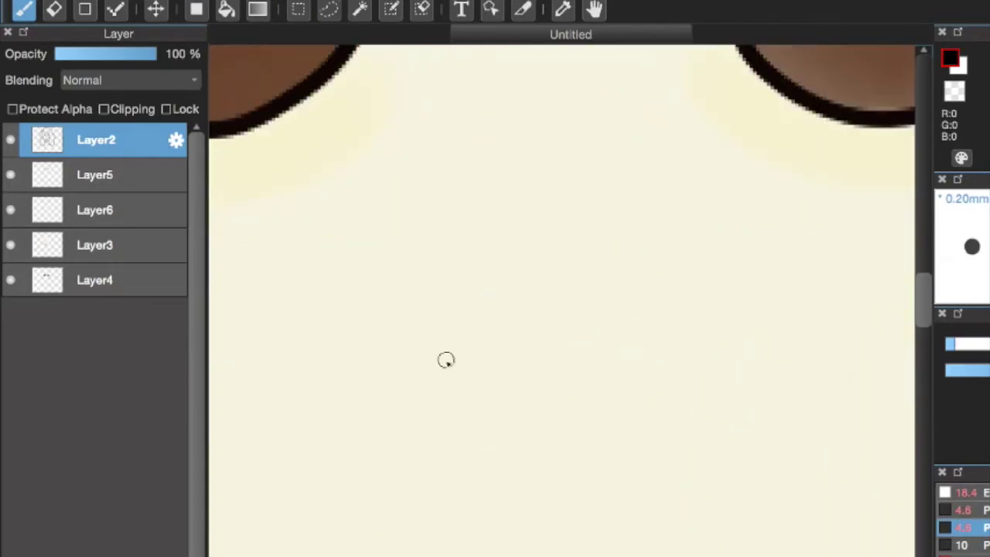
mouse_move(450, 341)
left_mouse_down()
mouse_move(603, 409)
mouse_move(611, 364)
left_mouse_up()
Step: Check the whole face, sample the cream skin colour, and reselect Layer2
key("ctrl+minus")
key("ctrl+plus")
left_click(891, 51, "alt")
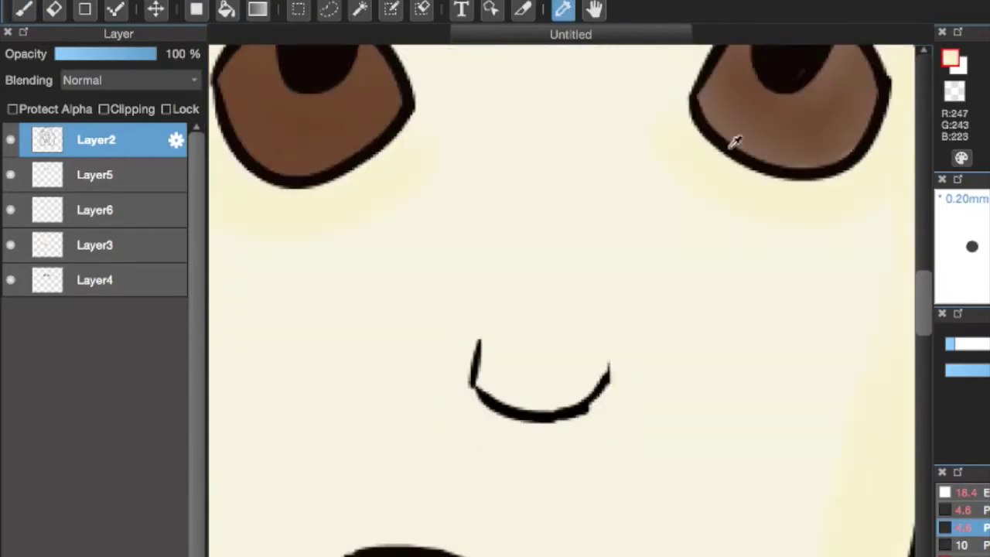
key("ctrl+Down")
left_click(162, 149)
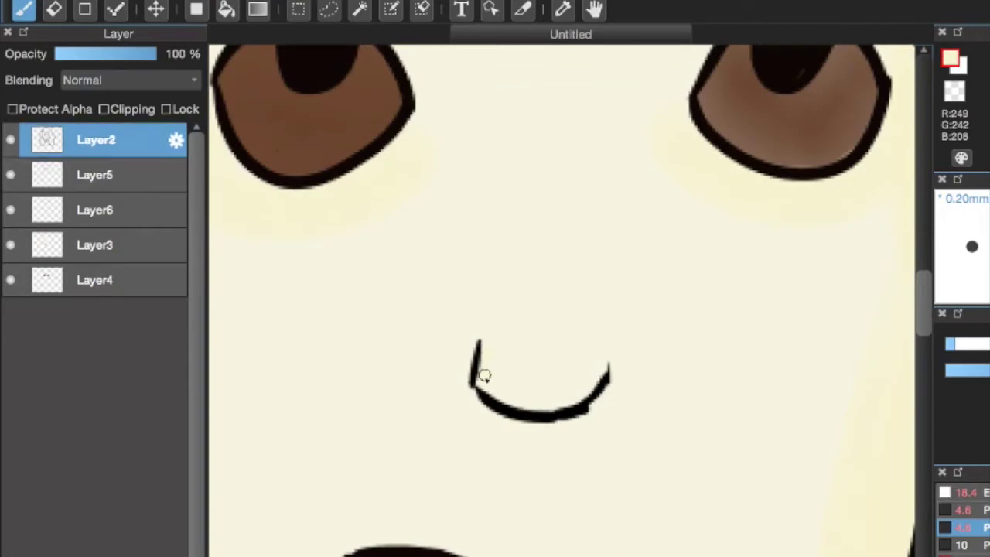
left_click(232, 0)
left_click(505, 428)
Step: Select Layer5 and switch back to the brush for the hair
key("ctrl+minus")
key("ctrl+minus")
key("ctrl+minus")
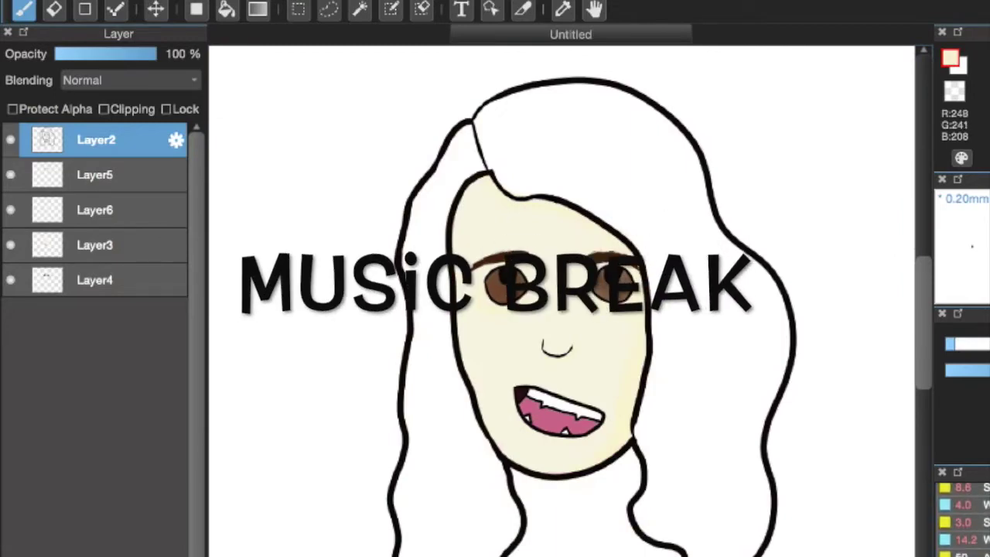
key("g")
left_click(597, 136)
key("ctrl+z")
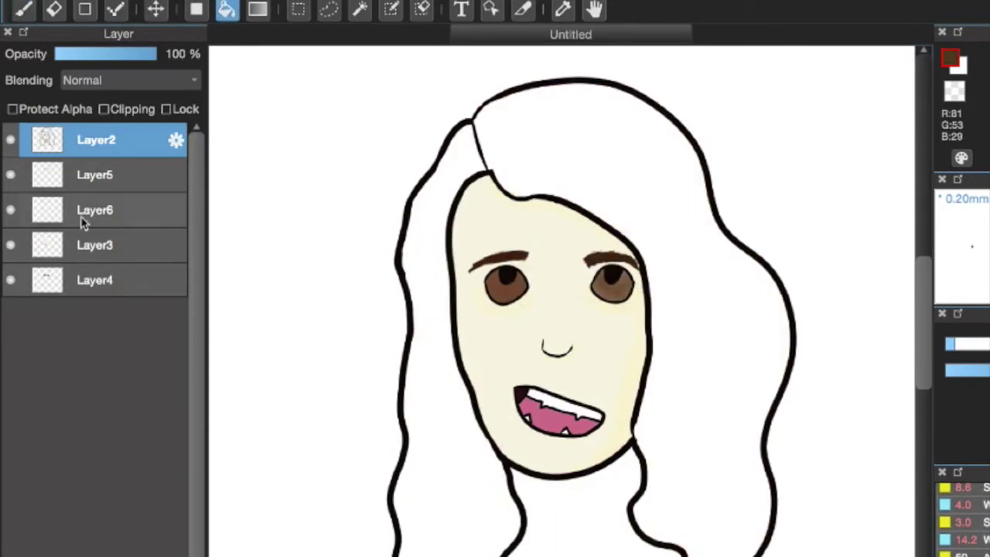
left_click(89, 175)
key("b")
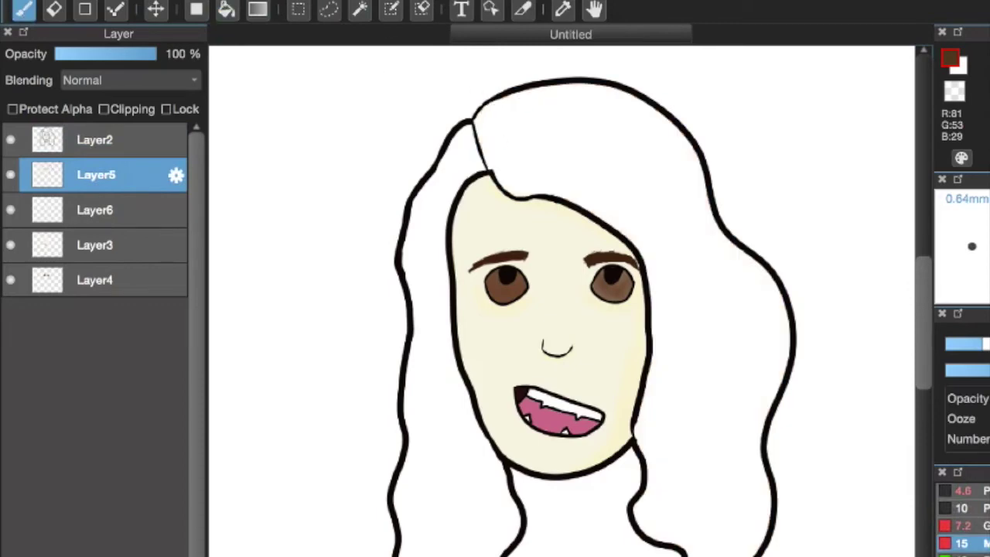
Step: Paint the first dark-brown strokes over the hair, removing stray marks
left_click_drag(535, 144, 656, 217)
left_click_drag(557, 149, 710, 306)
left_click_drag(599, 160, 696, 445)
left_click_drag(634, 205, 726, 390)
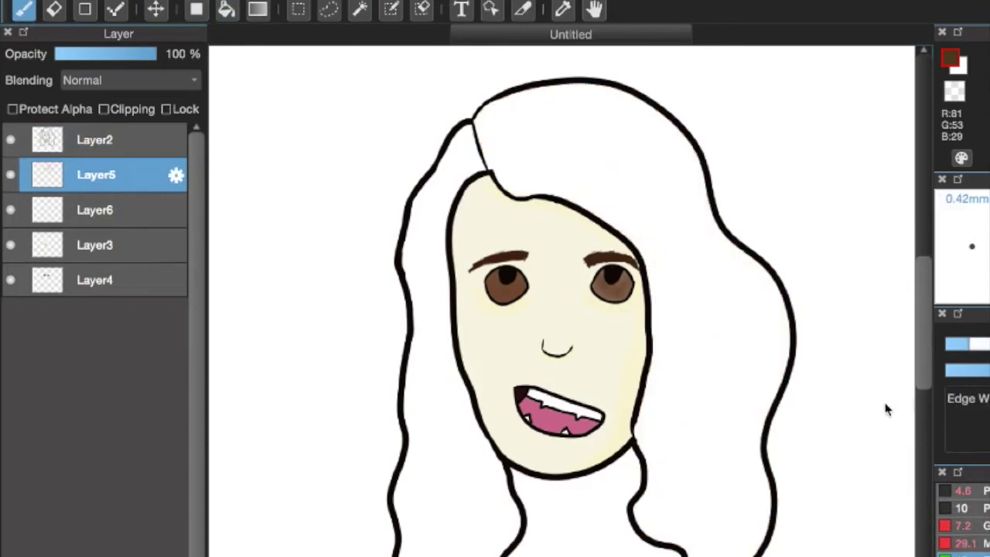
left_click_drag(755, 263, 762, 452)
key("ctrl+z")
left_click_drag(697, 73, 760, 74)
left_click_drag(769, 69, 797, 139)
left_click_drag(831, 116, 833, 143)
left_click_drag(865, 82, 857, 153)
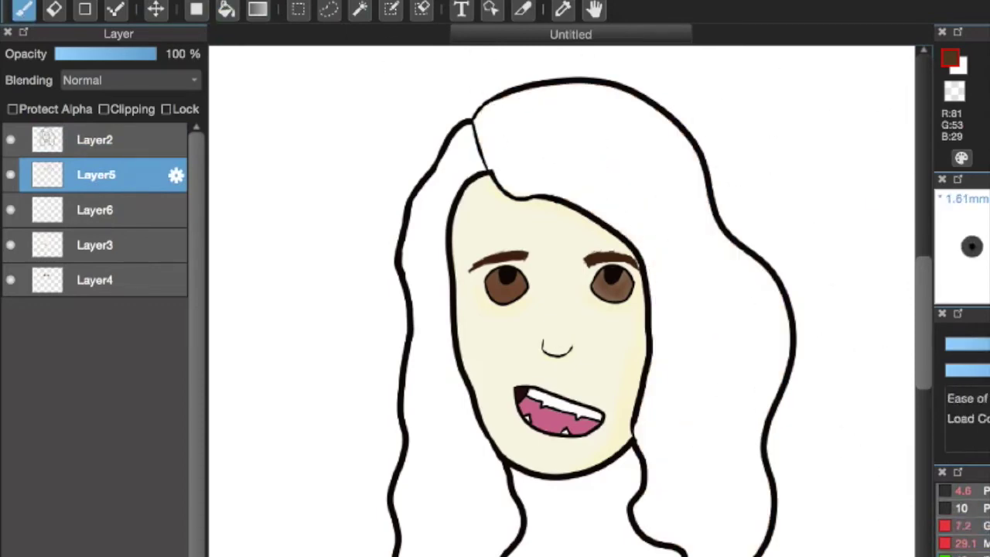
Step: Fill the hair's top, right side, dripping gaps and bottom-left in dark brown
left_click_drag(662, 232, 702, 464)
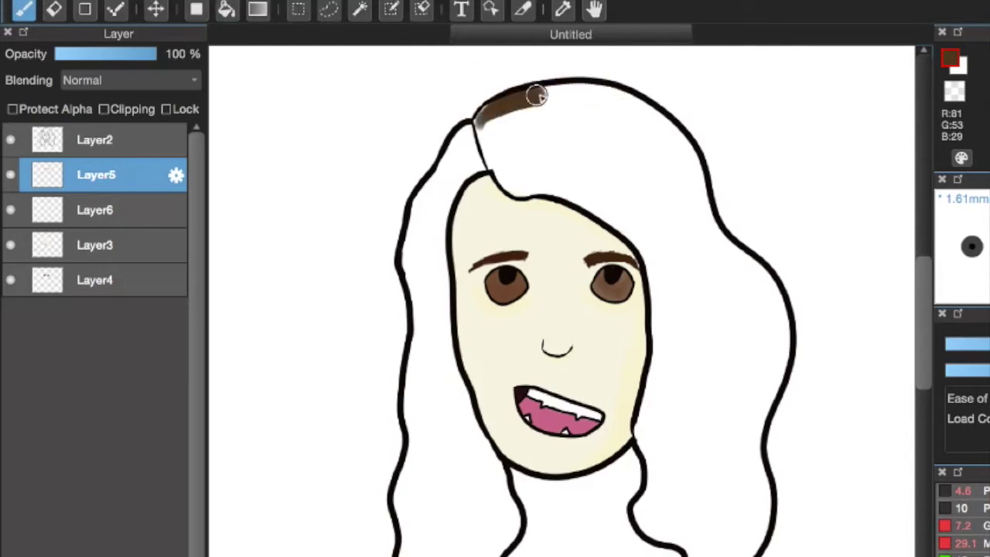
left_click_drag(536, 88, 688, 176)
mouse_move(479, 109)
left_mouse_down()
mouse_move(508, 174)
mouse_move(618, 165)
left_mouse_up()
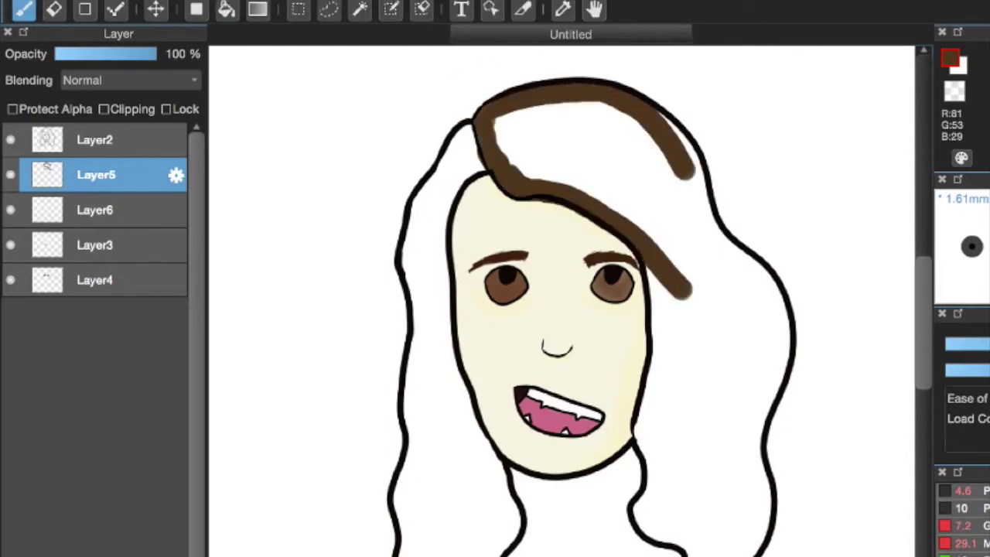
mouse_move(511, 132)
left_mouse_down()
mouse_move(600, 92)
mouse_move(598, 157)
mouse_move(678, 289)
mouse_move(683, 360)
mouse_move(745, 400)
mouse_move(646, 431)
mouse_move(698, 544)
mouse_move(658, 466)
mouse_move(755, 539)
left_mouse_up()
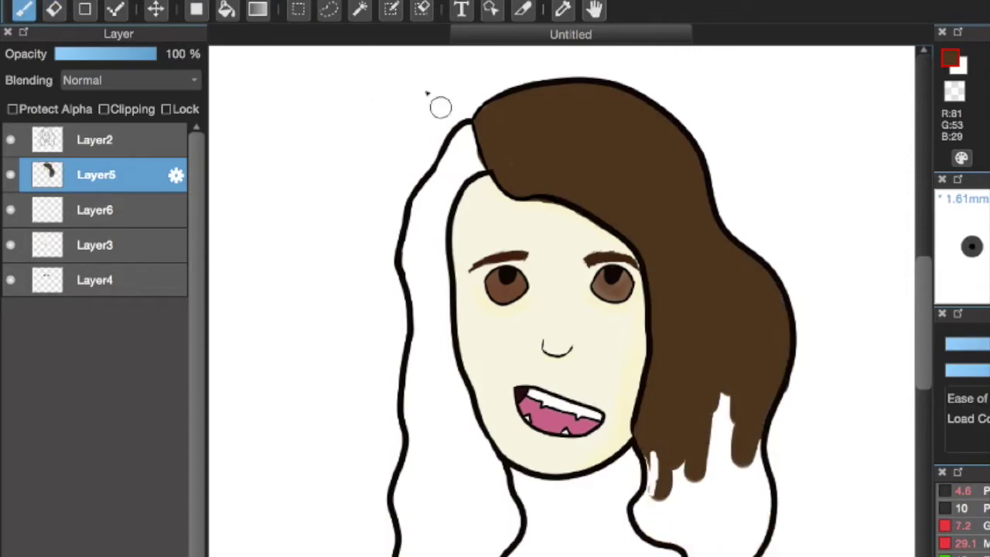
mouse_move(720, 449)
left_mouse_down()
mouse_move(647, 453)
mouse_move(679, 524)
mouse_move(746, 419)
mouse_move(760, 498)
mouse_move(663, 504)
left_mouse_up()
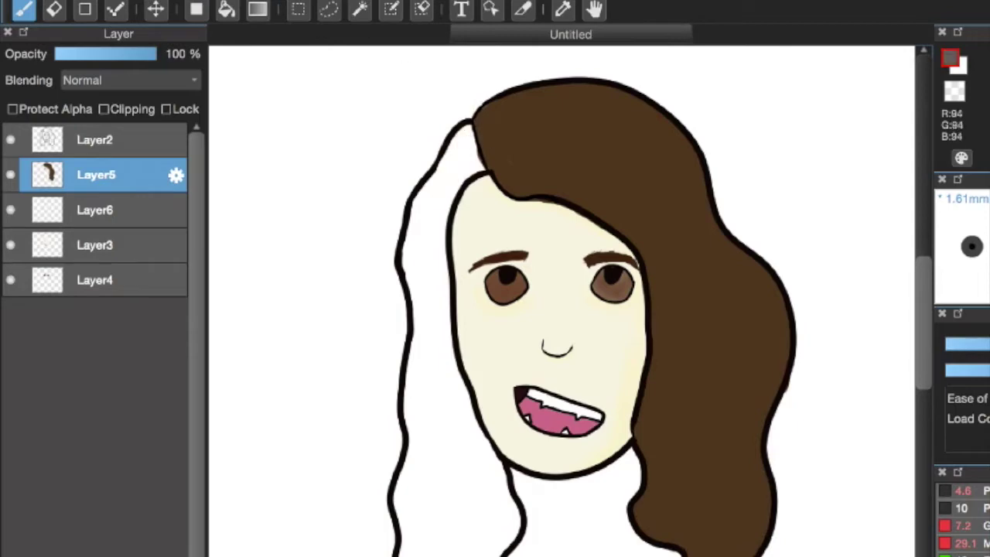
mouse_move(468, 127)
left_mouse_down()
mouse_move(445, 174)
mouse_move(435, 335)
mouse_move(420, 354)
left_mouse_up()
scroll(420, 354, "up", 5)
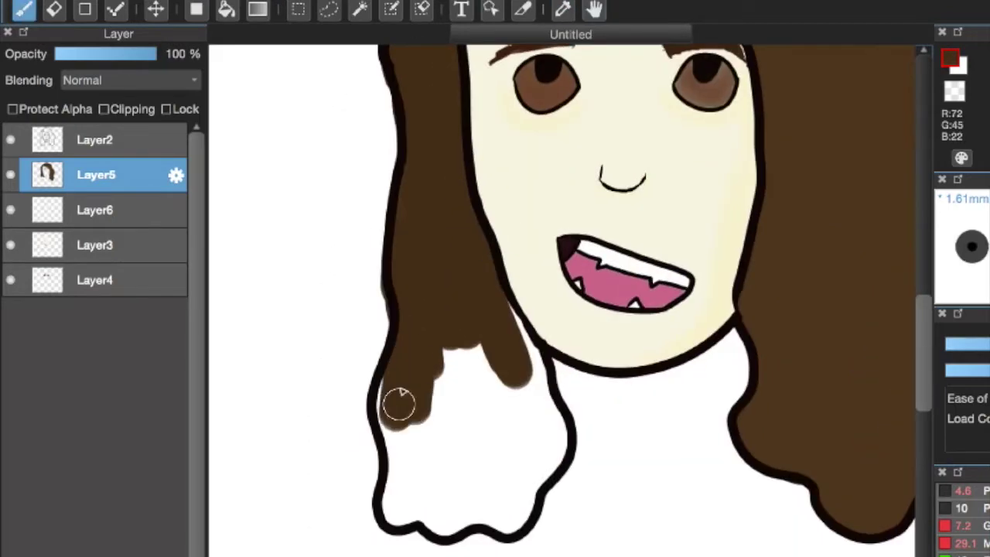
mouse_move(399, 403)
left_mouse_down()
mouse_move(536, 480)
mouse_move(523, 410)
left_mouse_up()
Step: Brush red blood down the right-hand hair lock
mouse_move(639, 87)
left_mouse_down()
mouse_move(502, 202)
mouse_move(408, 133)
left_mouse_up()
mouse_move(533, 139)
left_mouse_down()
mouse_move(583, 530)
mouse_move(564, 387)
left_mouse_up()
left_click_drag(572, 464, 549, 275)
mouse_move(525, 402)
left_mouse_down()
mouse_move(651, 397)
mouse_move(582, 288)
mouse_move(574, 188)
mouse_move(641, 483)
left_mouse_up()
Step: Resize the brush from 2.96mm and blend the red down the right lock into the brown
key("bracketleft")
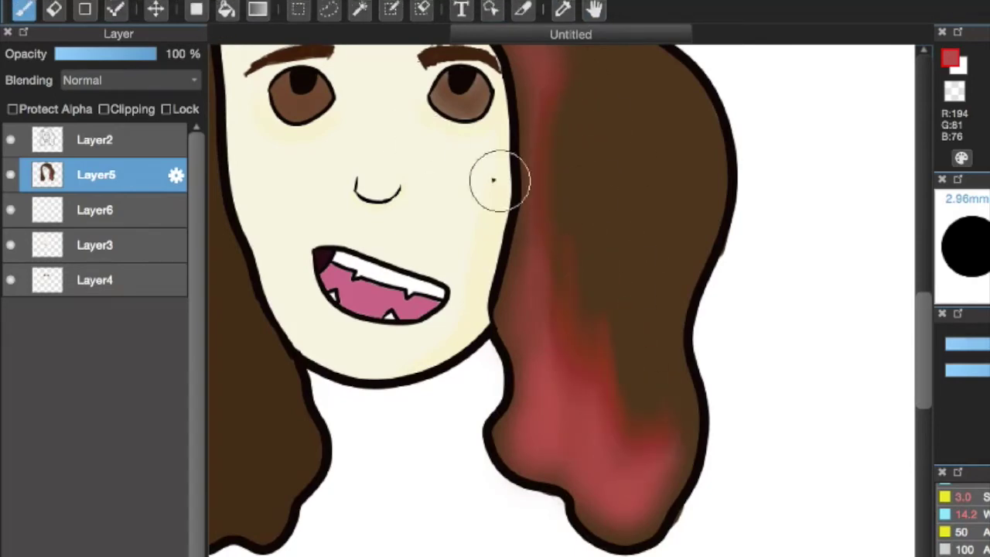
key("ctrl+z")
key("ctrl+z")
key("ctrl+z")
key("bracketleft")
key("bracketleft")
key("bracketleft")
key("bracketright")
key("bracketright")
key("bracketright")
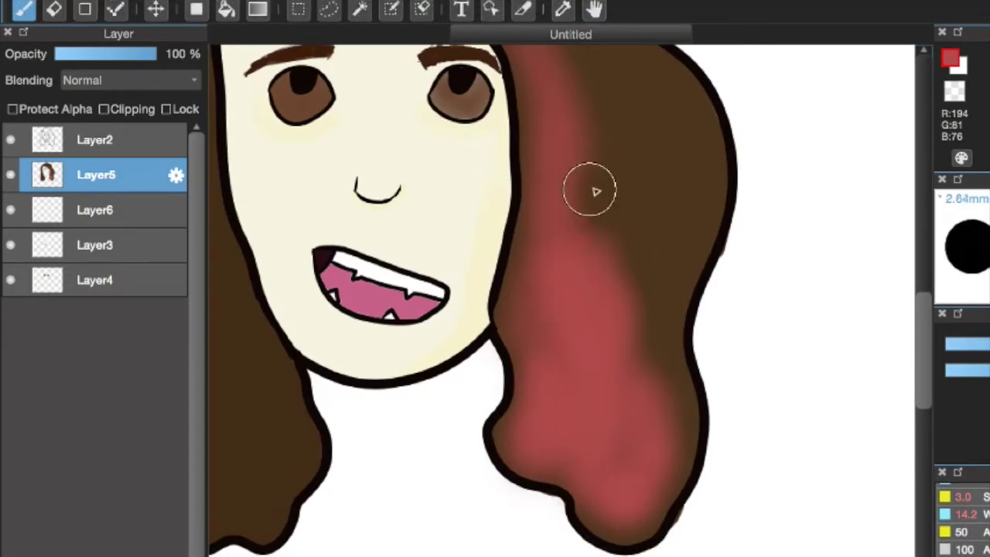
mouse_move(592, 191)
left_mouse_down()
mouse_move(629, 459)
mouse_move(611, 540)
mouse_move(575, 106)
left_mouse_up()
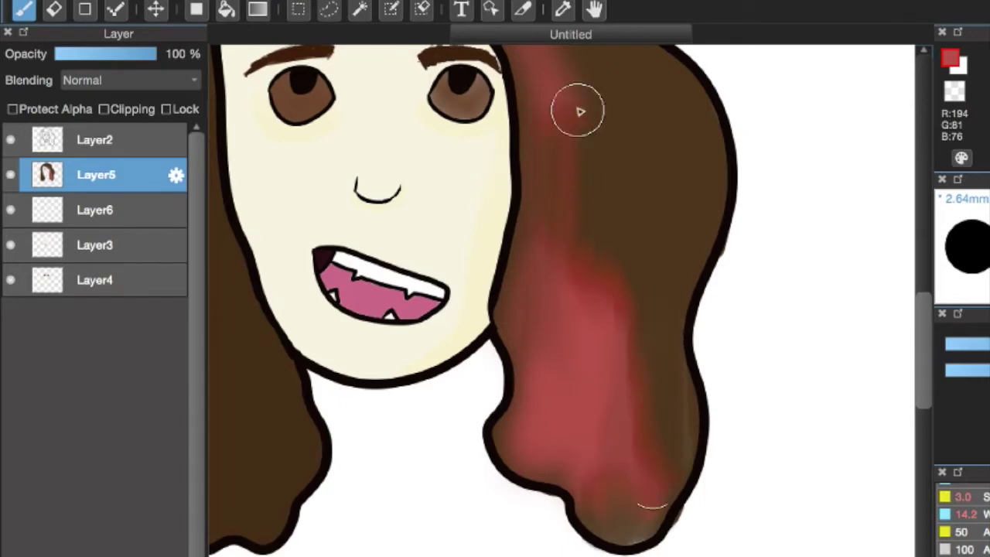
scroll(565, 294, "up", 3)
left_click_drag(533, 197, 559, 420)
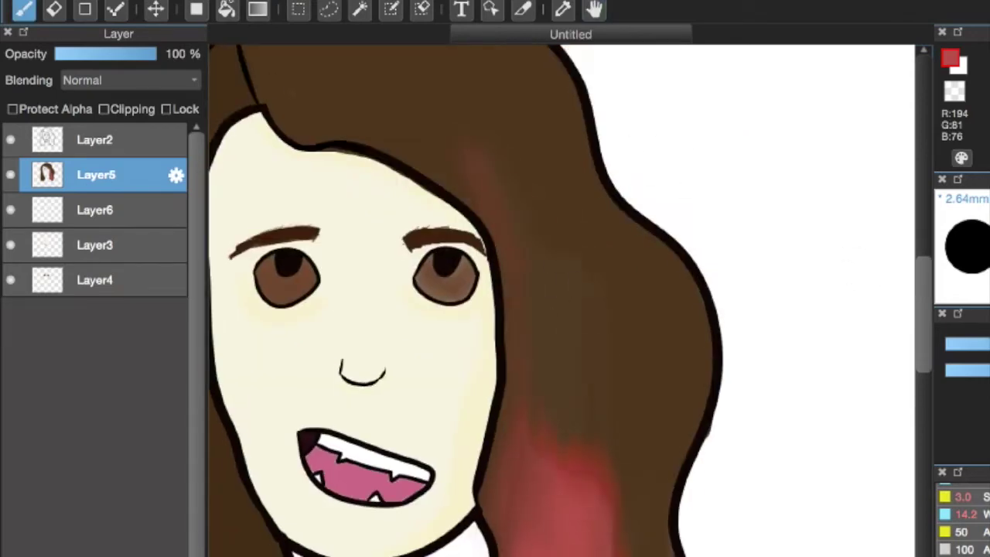
Step: Redo the blending passes to smooth the red strip from crown to tip
key("ctrl+z")
key("ctrl+y")
key("ctrl+z")
key("ctrl+z")
key("bracketleft")
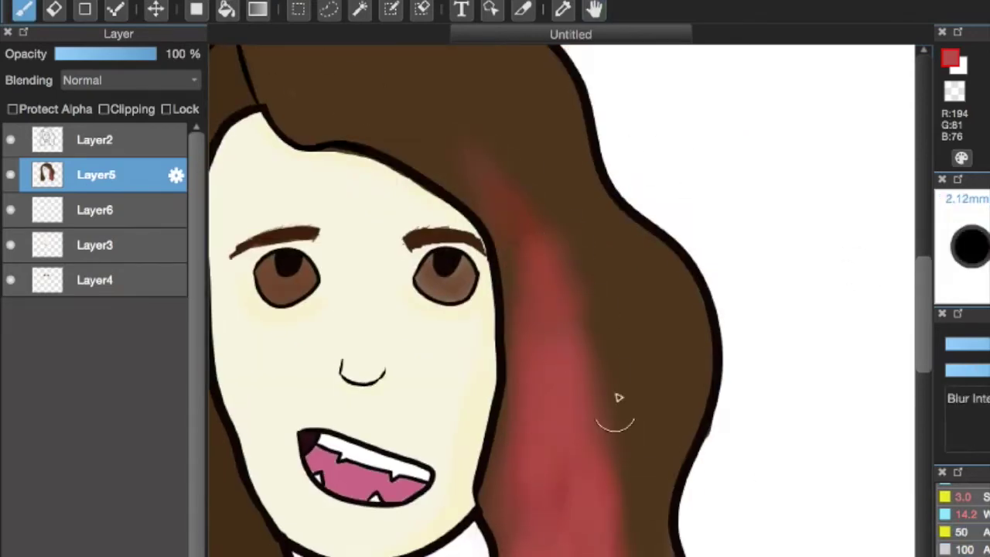
scroll(828, 482, "down", 3)
key("bracketright")
key("bracketright")
mouse_move(648, 510)
left_mouse_down()
mouse_move(687, 371)
mouse_move(681, 154)
left_mouse_up()
scroll(469, 351, "up", 3)
mouse_move(541, 162)
left_mouse_down()
mouse_move(585, 293)
mouse_move(652, 435)
left_mouse_up()
scroll(576, 223, "left", 5)
scroll(575, 222, "down", 1)
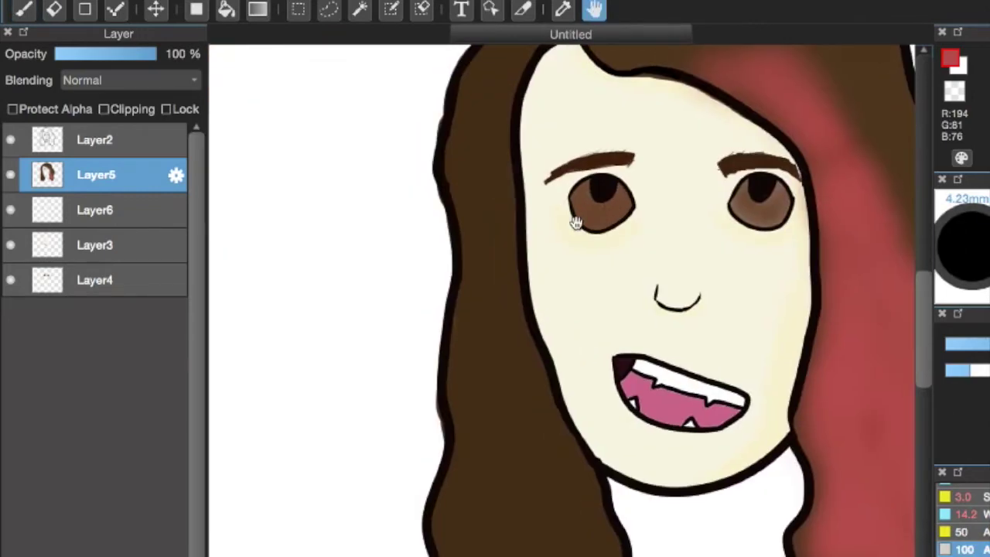
left_click_drag(647, 201, 513, 204)
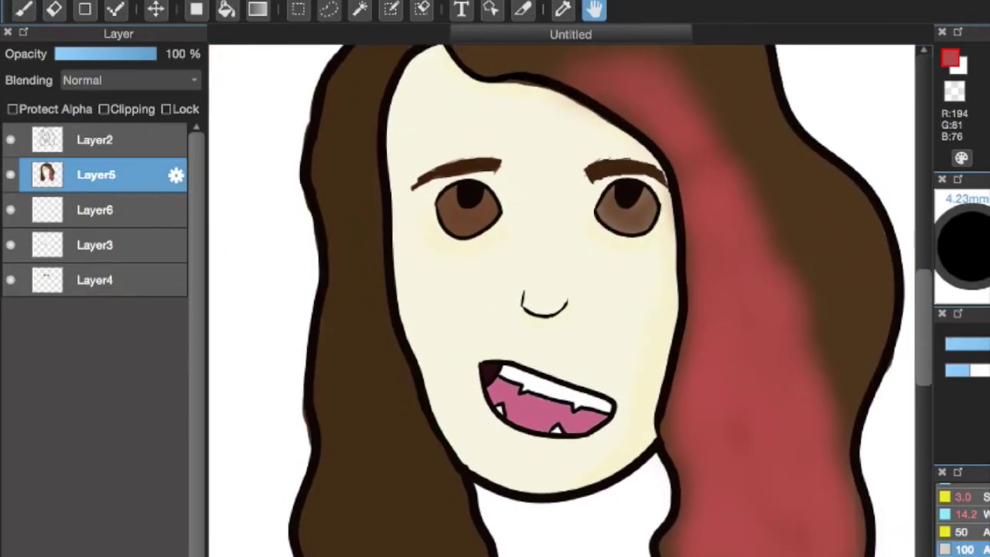
Step: Remove the pink nose smudge and paint pink blush on the cheek with a larger brush
key("ctrl+z")
key("ctrl+z")
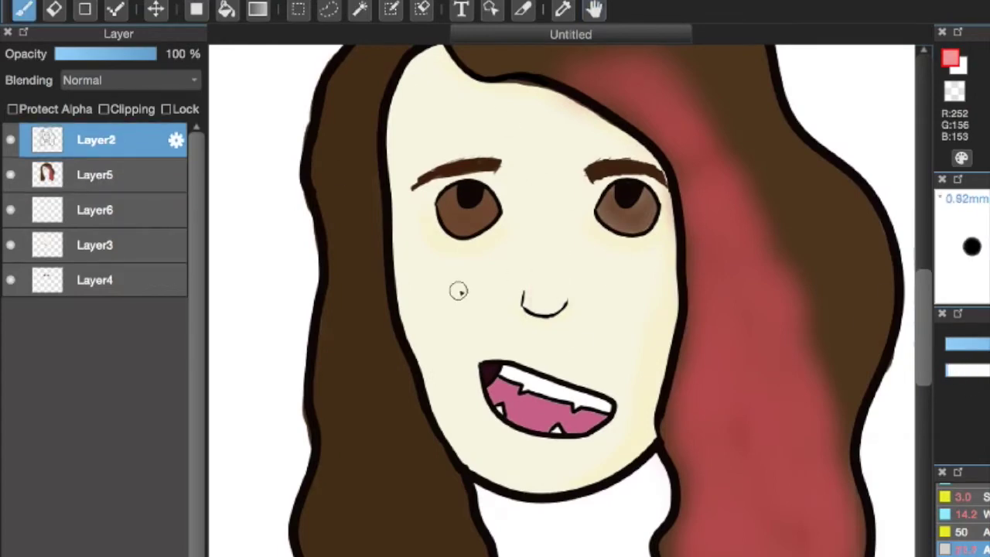
key("bracketright")
left_click_drag(592, 289, 582, 305)
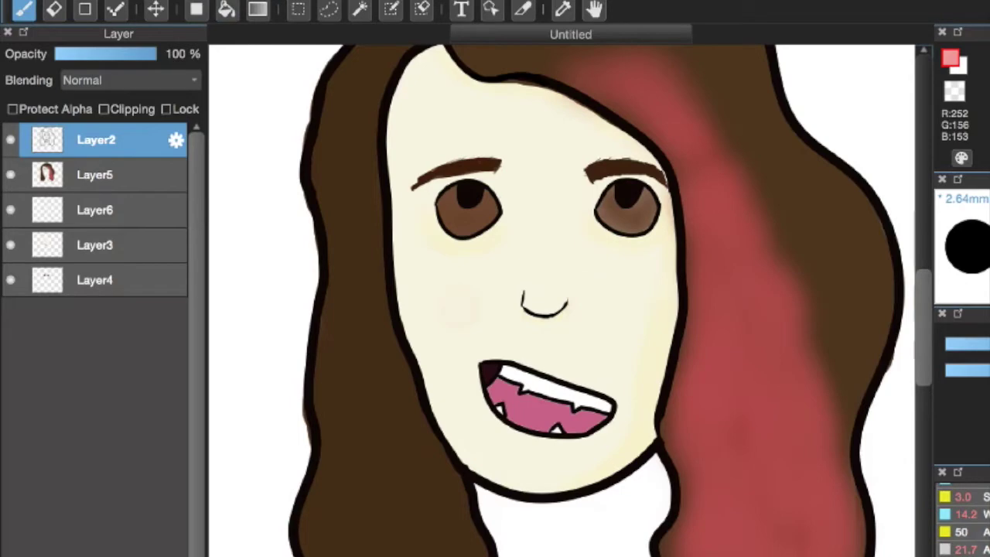
key("bracketleft")
Step: Pick the skin colour with the eyedropper and zoom out to the whole canvas
key("i")
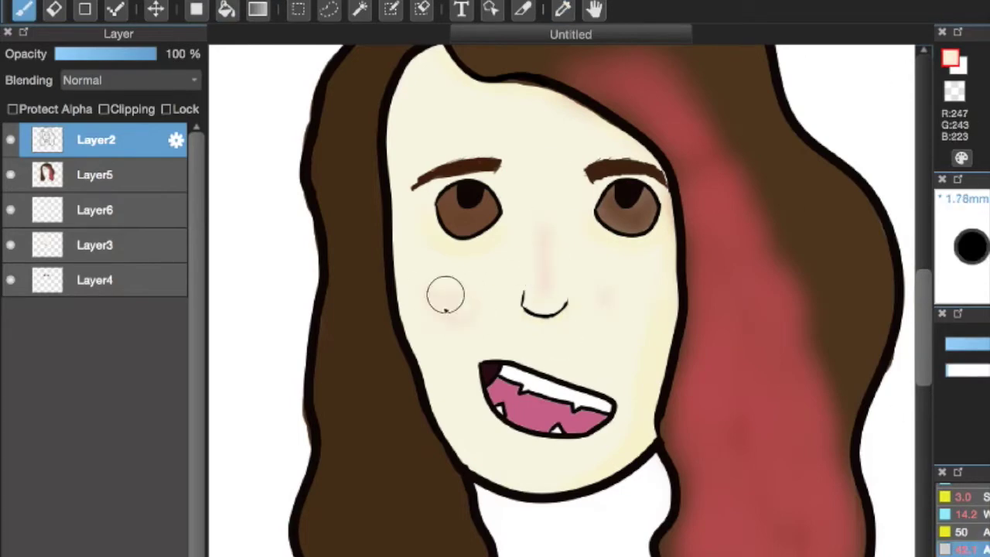
key("ctrl+minus")
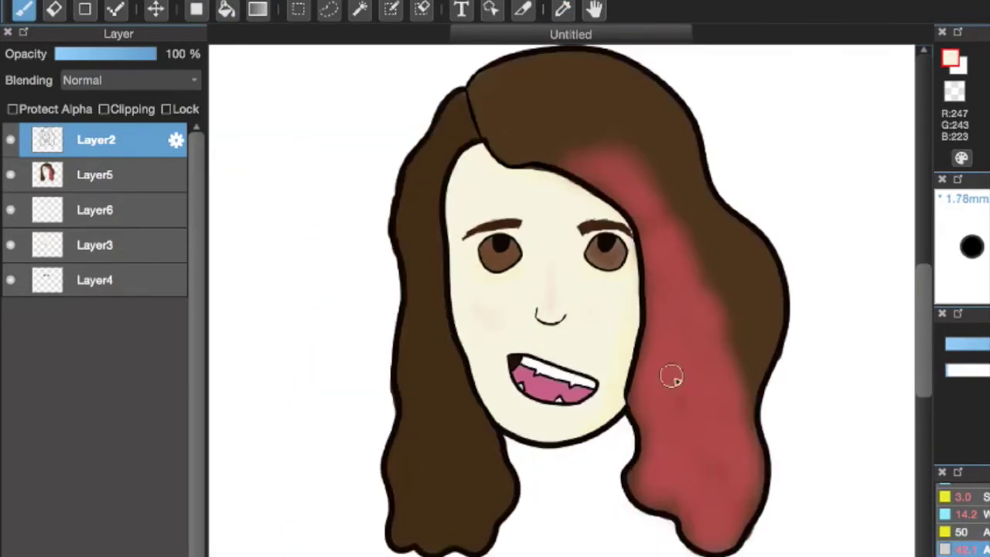
scroll(420, 203, "down", 2)
scroll(501, 267, "up", 6)
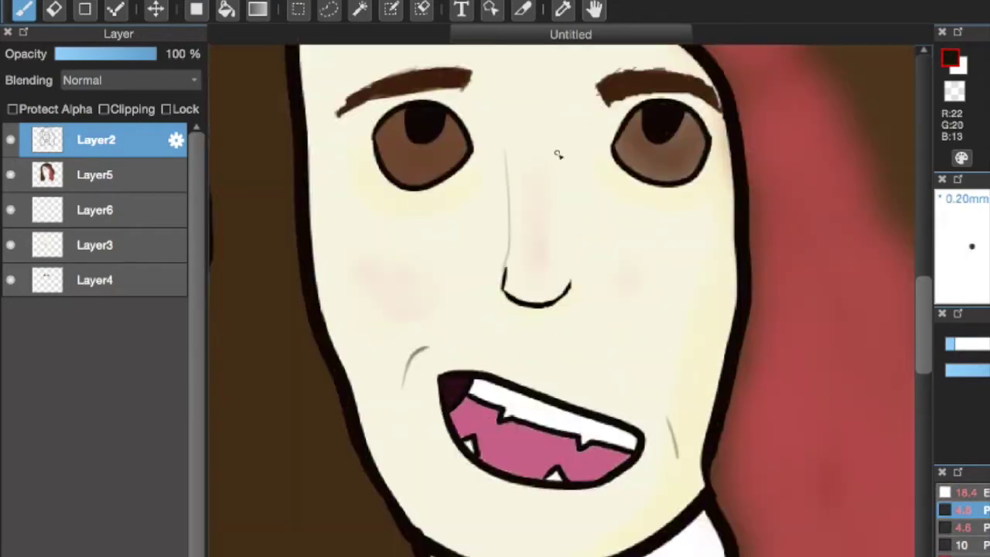
key("ctrl+minus")
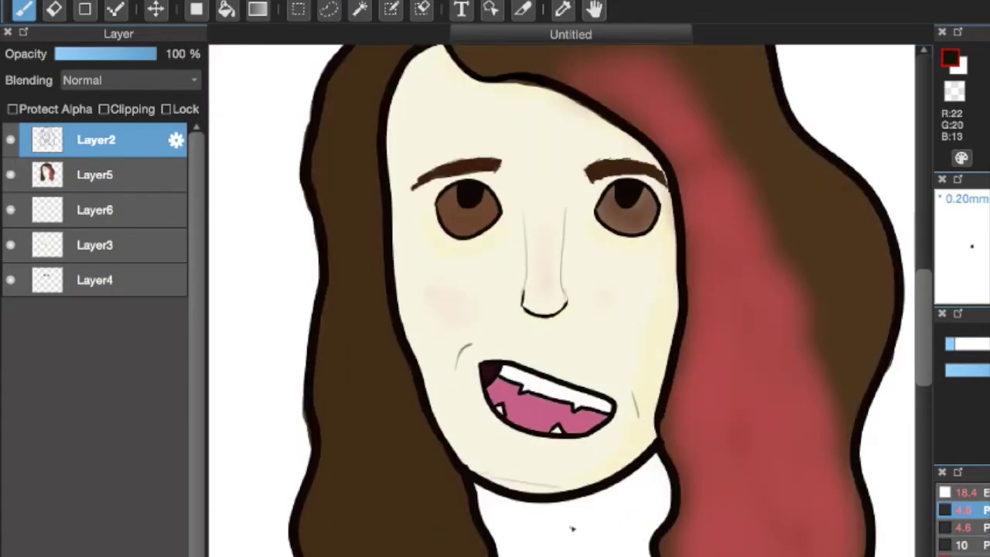
key("ctrl+minus")
key("ctrl+minus")
Step: Add a new bottom layer and fill it with a green gradient behind the portrait
left_click(257, 8)
left_click_drag(237, 83, 772, 507)
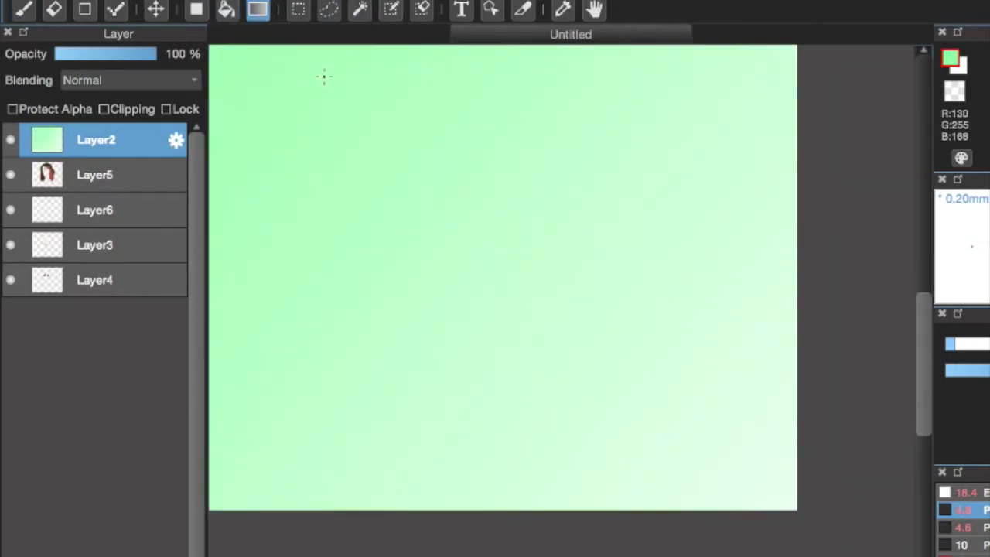
key("ctrl+z")
scroll(374, 104, "up", 1)
key("ctrl+shift+n")
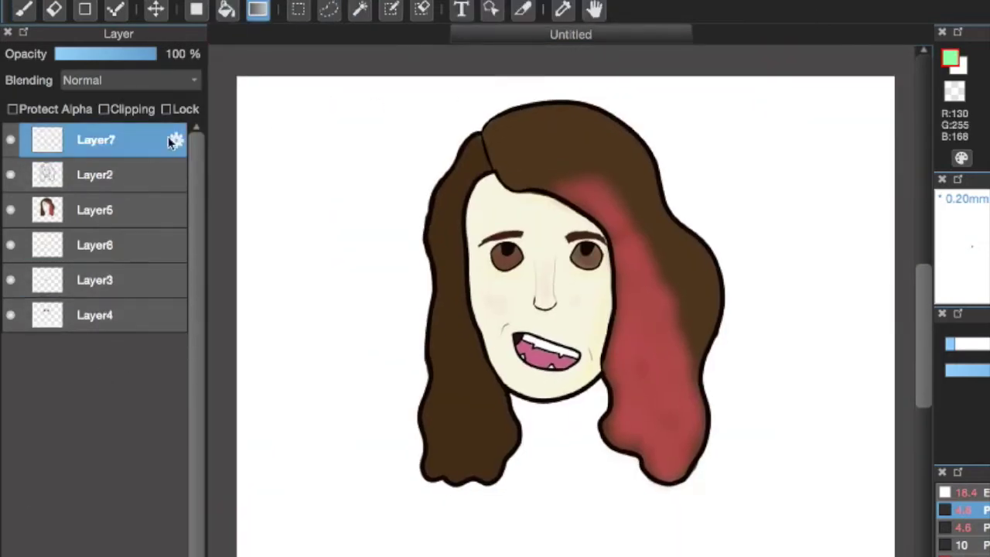
left_click_drag(172, 141, 148, 315)
left_click_drag(404, 98, 405, 553)
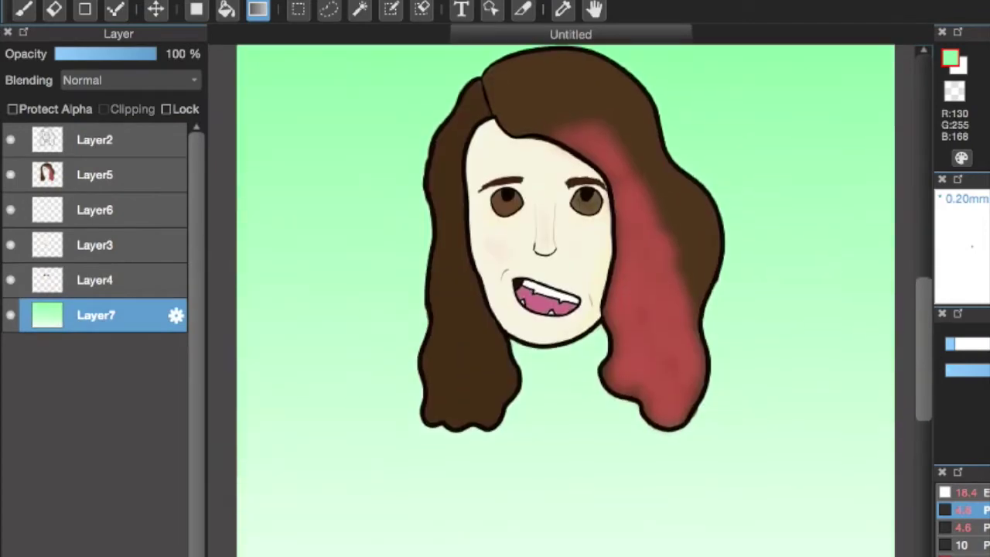
Step: Try the Text tool with outline width 2, then close it without adding text
left_click(460, 9)
left_click(369, 444)
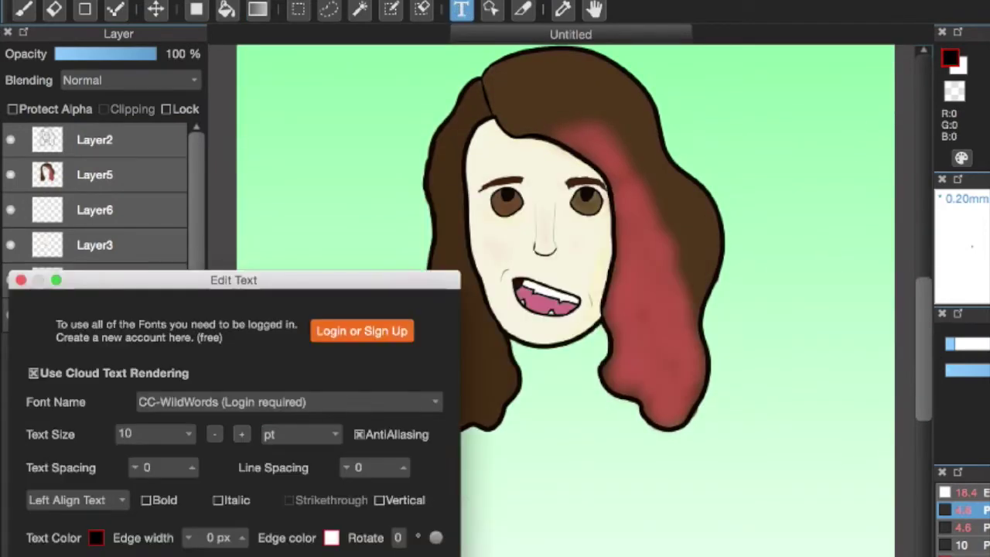
left_click(213, 538)
type("2")
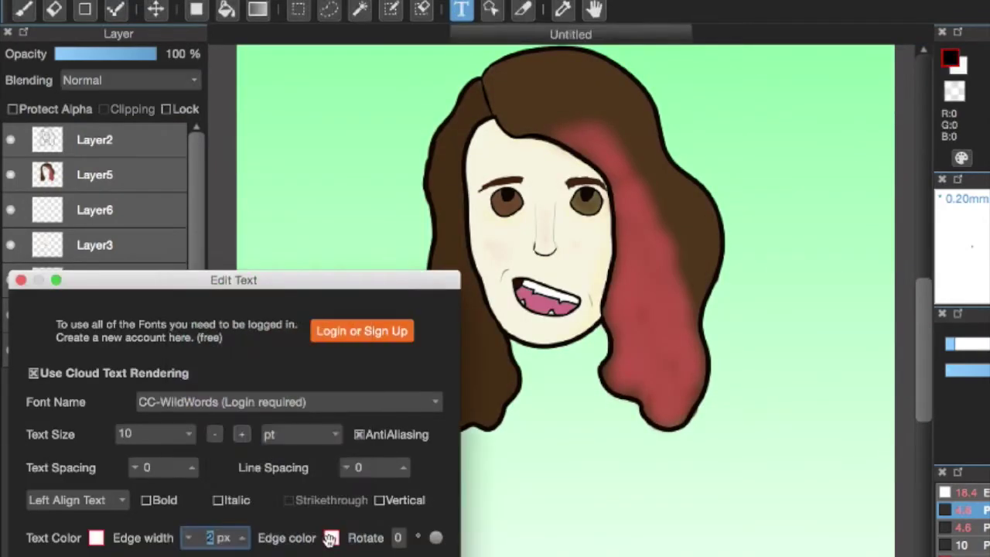
left_click(286, 401)
left_click(286, 402)
key("Return")
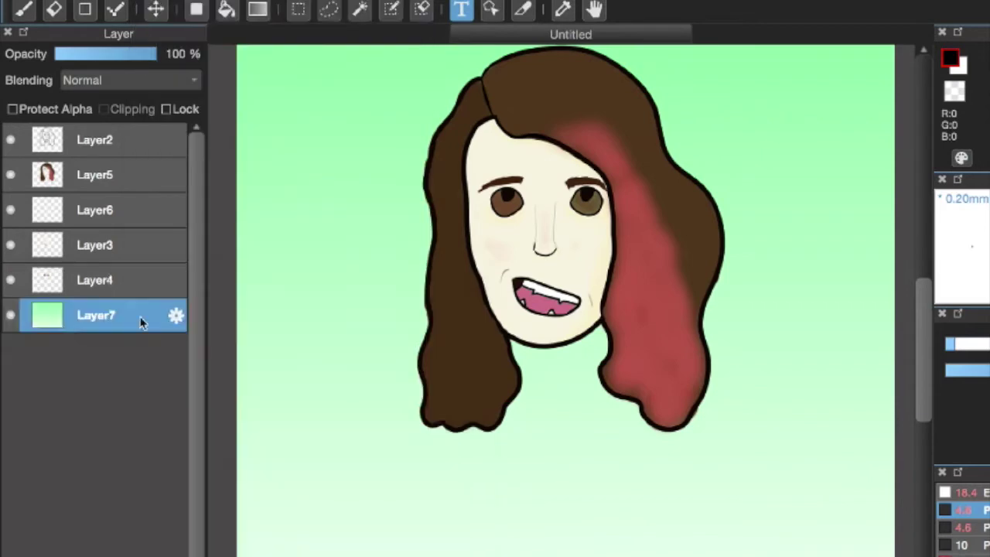
Step: Handwrite the caption below the portrait with the brush
left_click(24, 8)
left_click_drag(257, 524, 306, 522)
left_click_drag(331, 487, 334, 516)
left_click_drag(357, 495, 362, 517)
left_click_drag(366, 502, 369, 515)
left_click(369, 493)
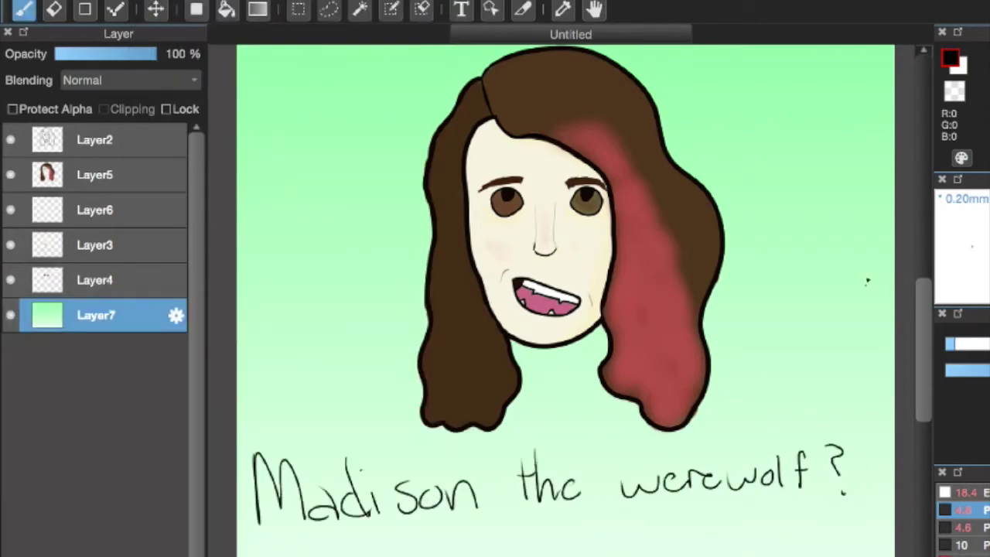
scroll(867, 282, "up", 2)
Step: Save the image as a JPEG, accepting the layer-merge warning and quality settings
left_click(194, 0)
left_click(261, 136)
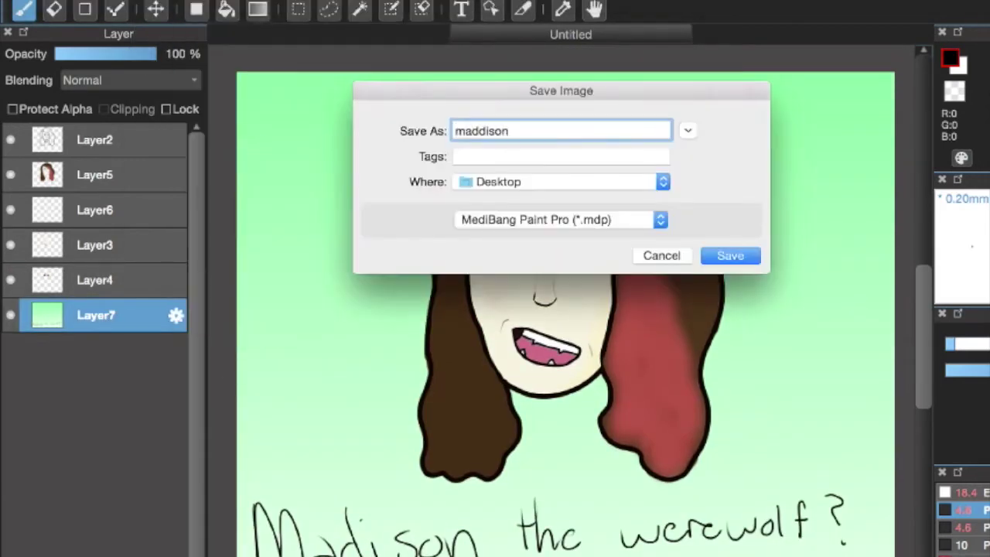
left_click(645, 219)
left_click(645, 250)
left_click(729, 255)
left_click(696, 329)
left_click(753, 389)
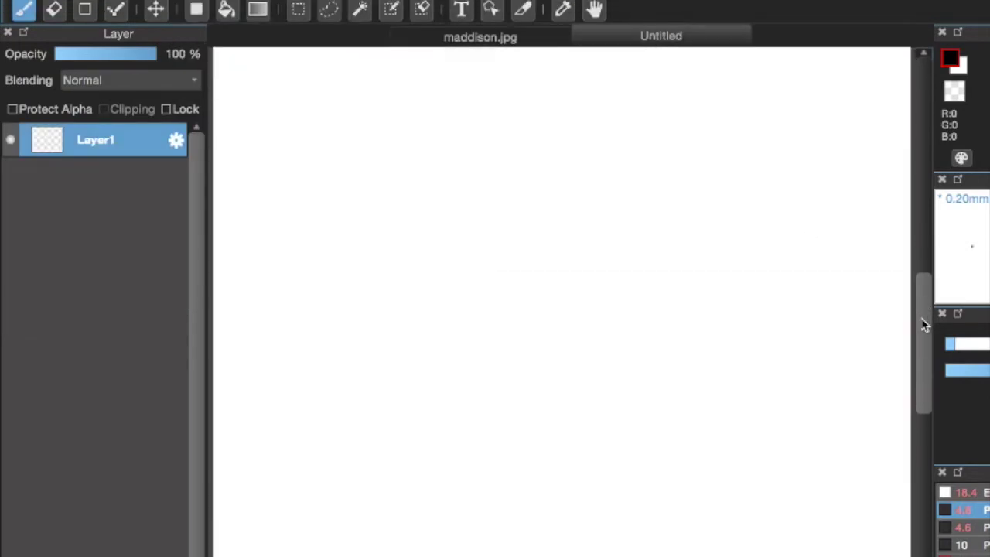
Step: Draw the oval head outline and erase the overshoot at its top-left
left_click_drag(524, 110, 508, 342)
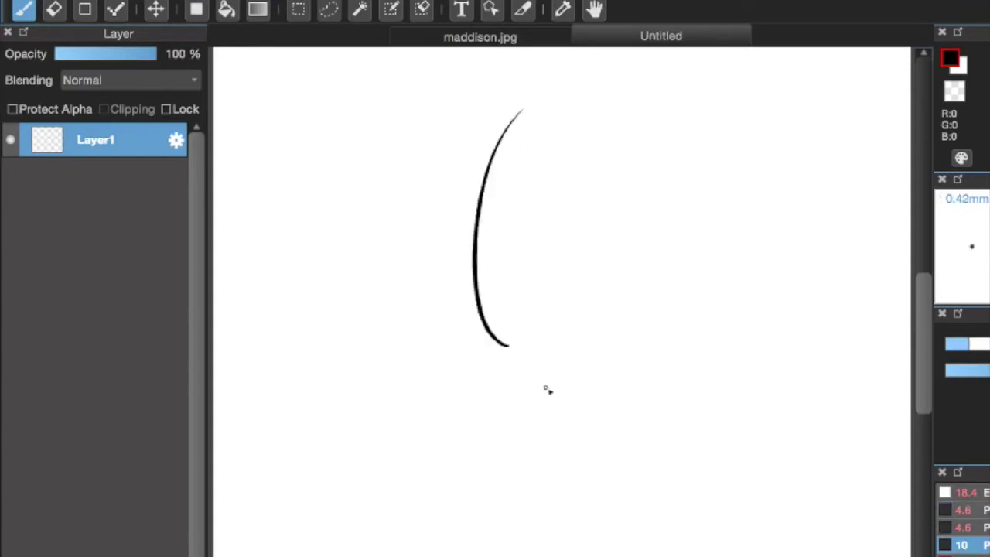
key("ctrl+z")
left_click_drag(420, 159, 642, 216)
key("ctrl+z")
left_click_drag(413, 185, 603, 484)
key("ctrl+z")
mouse_move(663, 228)
left_mouse_down()
mouse_move(425, 212)
mouse_move(649, 418)
left_mouse_up()
key("ctrl+z")
left_click_drag(480, 144, 435, 166)
key("e")
left_click_drag(427, 203, 439, 186)
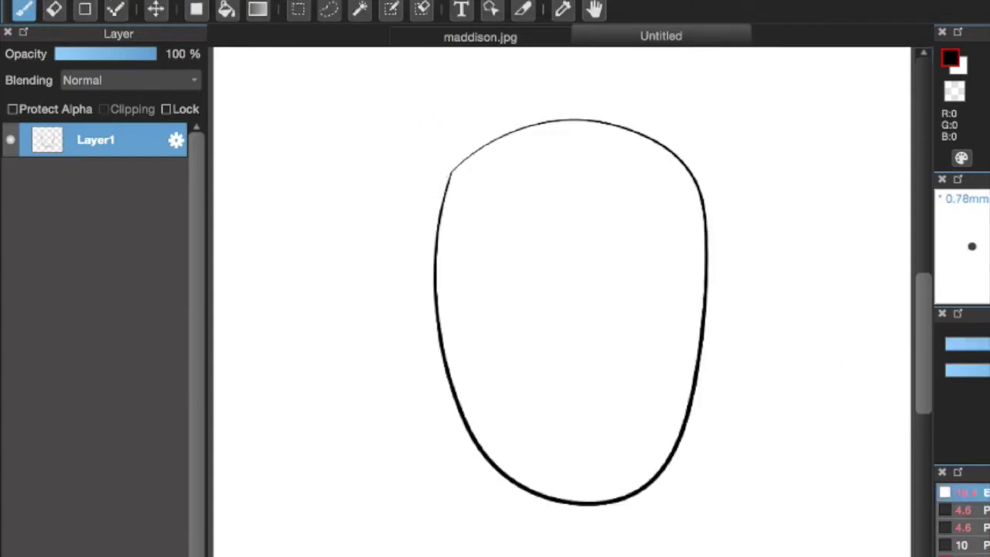
Step: On a new layer, draw straight vertical and horizontal guides with the thin pen, plus a curved fringe line
key("ctrl+shift+n")
left_click(103, 172)
left_click_drag(579, 121, 554, 504)
left_click_drag(435, 299, 738, 333)
key("ctrl+z")
key("ctrl+z")
left_click_drag(573, 122, 611, 502)
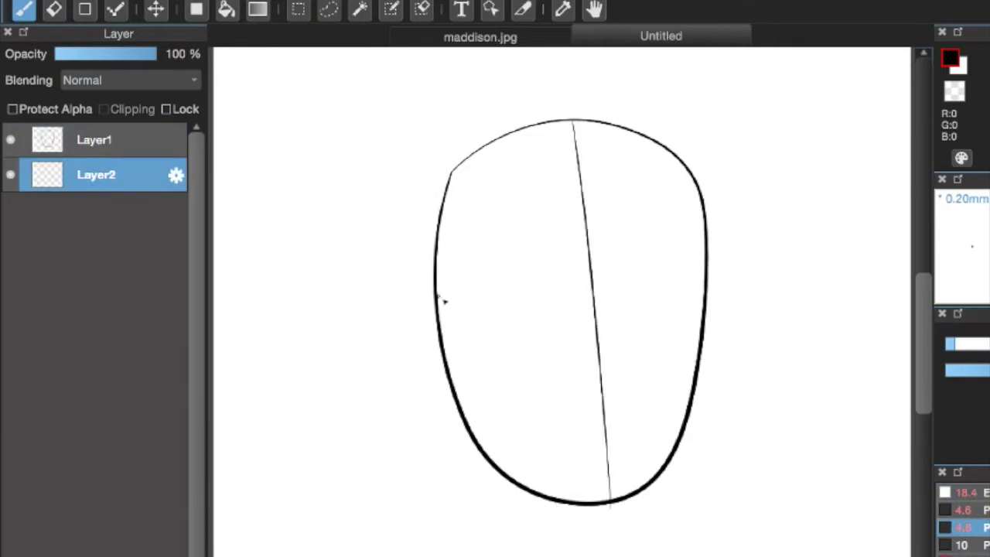
key("ctrl+z")
left_click_drag(575, 121, 578, 506)
left_click_drag(437, 301, 703, 296)
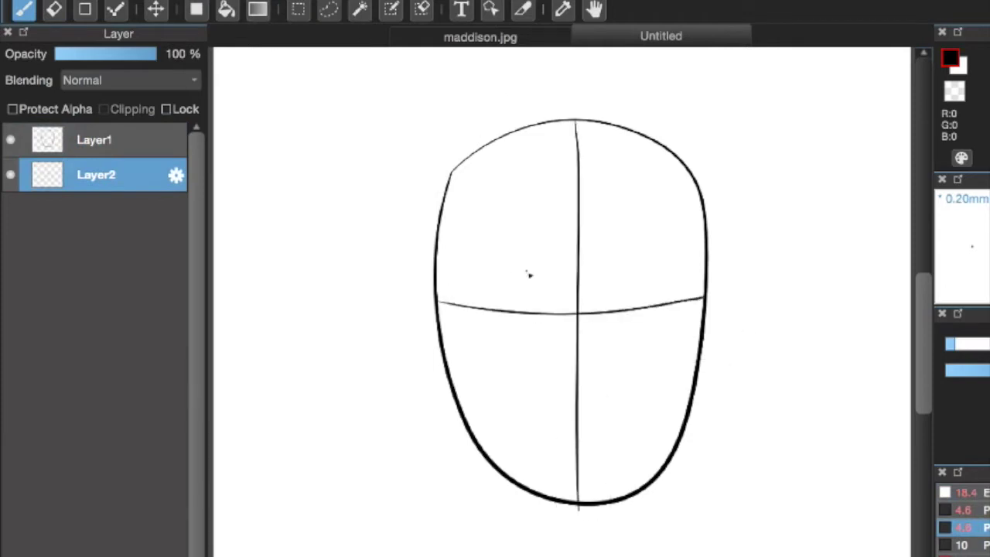
key("ctrl+z")
left_click_drag(491, 175, 696, 277)
left_click(87, 127)
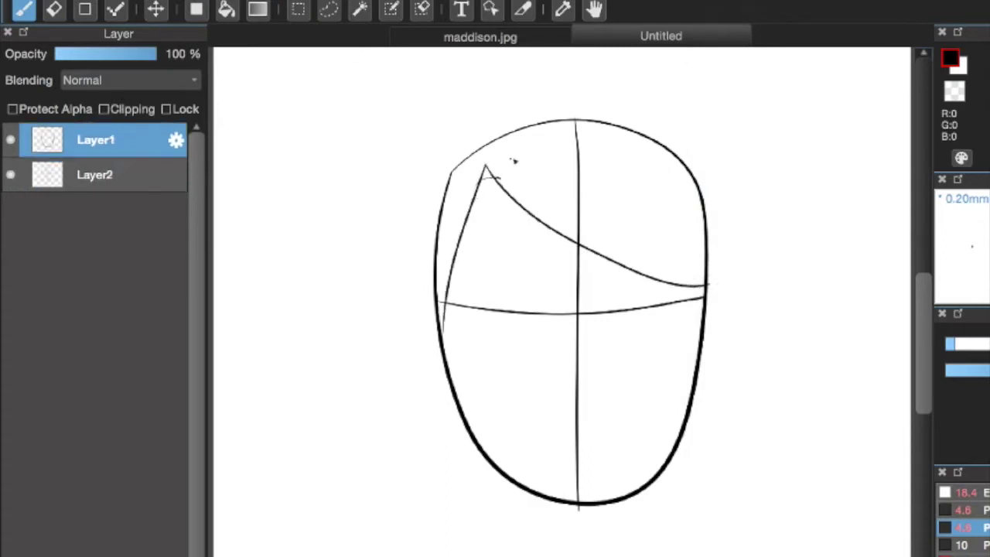
Step: Re-stroke the fringe peak and attempt the left eye with the thin pen
scroll(474, 193, "up", 3)
scroll(401, 159, "up", 3)
left_click_drag(395, 215, 429, 191)
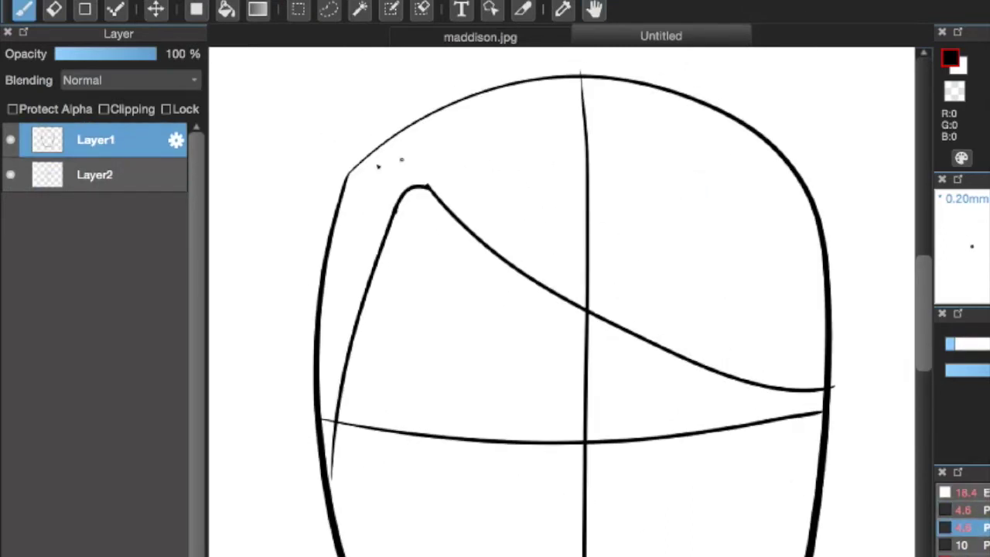
key("1")
key("3")
left_click_drag(429, 418, 521, 415)
scroll(488, 192, "down", 3)
key("super+z")
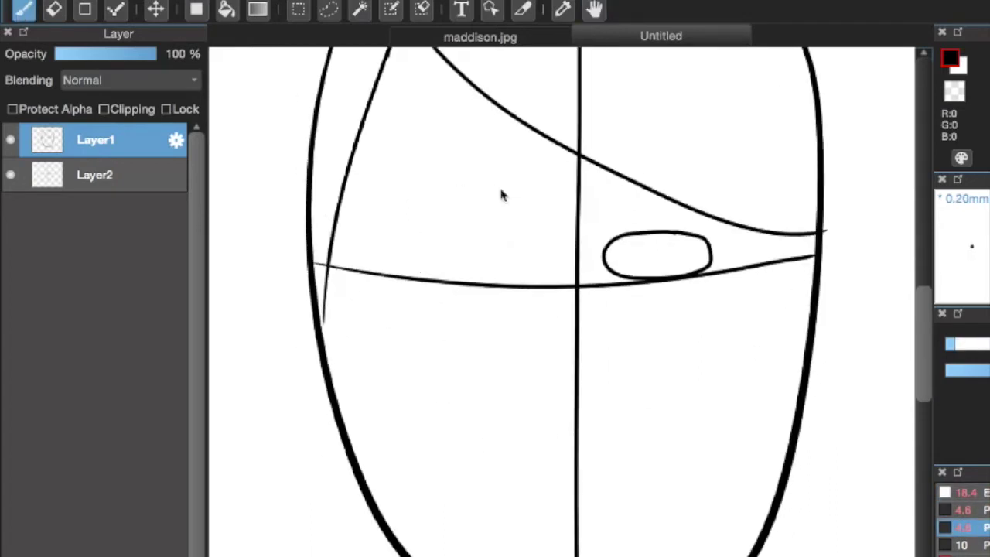
left_click_drag(464, 309, 596, 313)
mouse_move(556, 244)
left_mouse_down()
mouse_move(532, 256)
mouse_move(552, 256)
mouse_move(550, 267)
left_mouse_up()
key("super+z")
Step: Redraw the right eye larger and the left eye's slit pupil thinner
key("super+z")
key("super+z")
key("super+z")
key("super+z")
key("super+z")
left_click_drag(738, 255, 713, 289)
key("super+z")
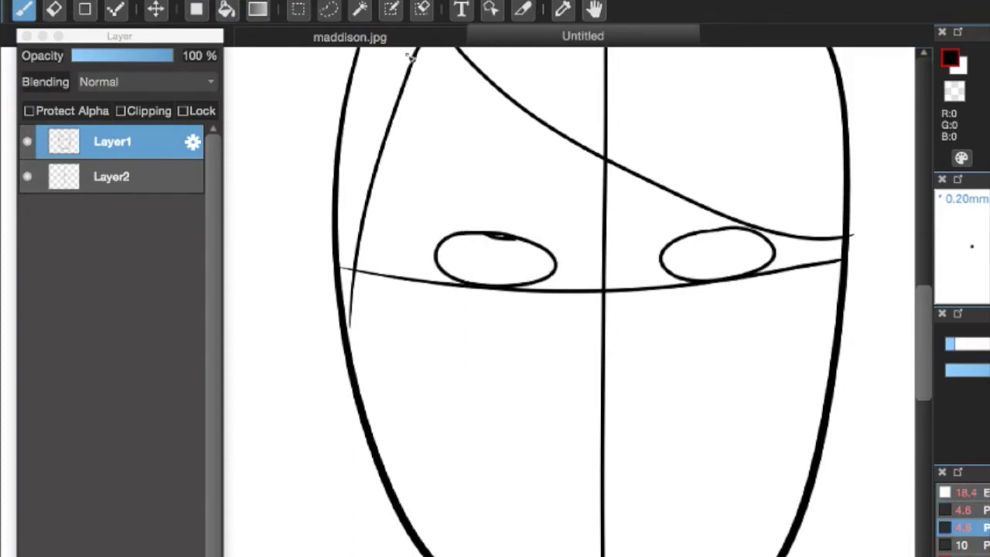
scroll(727, 132, "up", 3)
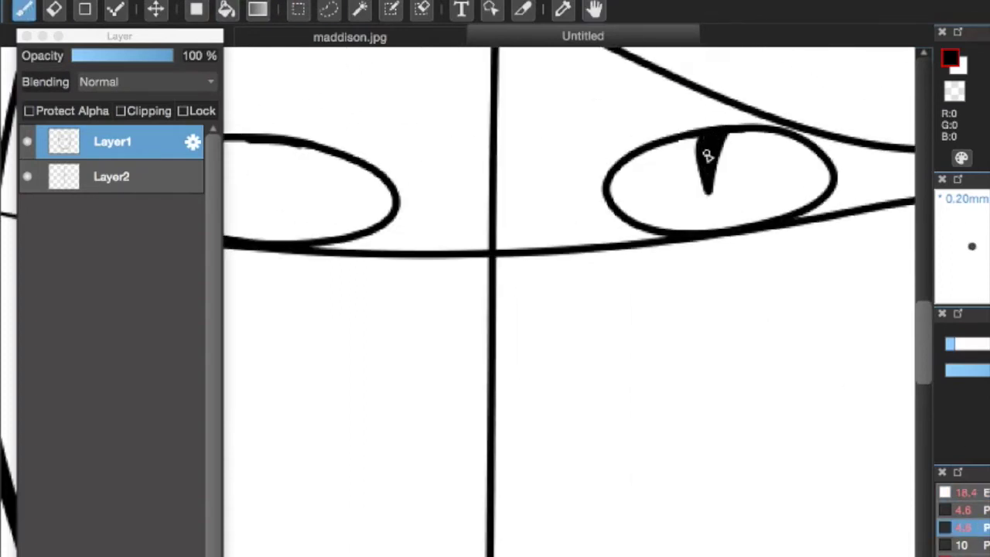
key("space")
left_click_drag(263, 54, 454, 54)
key("ctrl+z")
left_click(26, 12)
left_click_drag(452, 141, 442, 188)
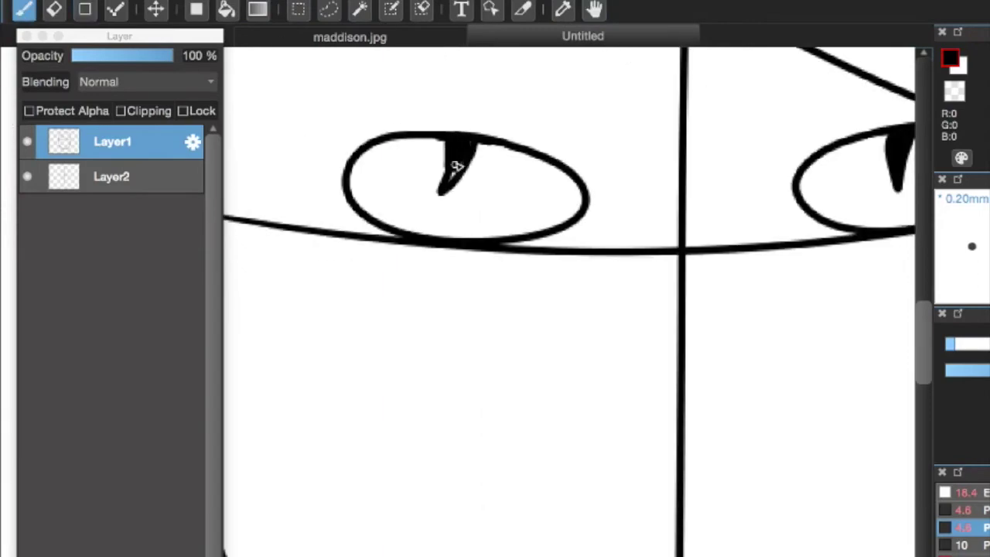
key("ctrl+minus")
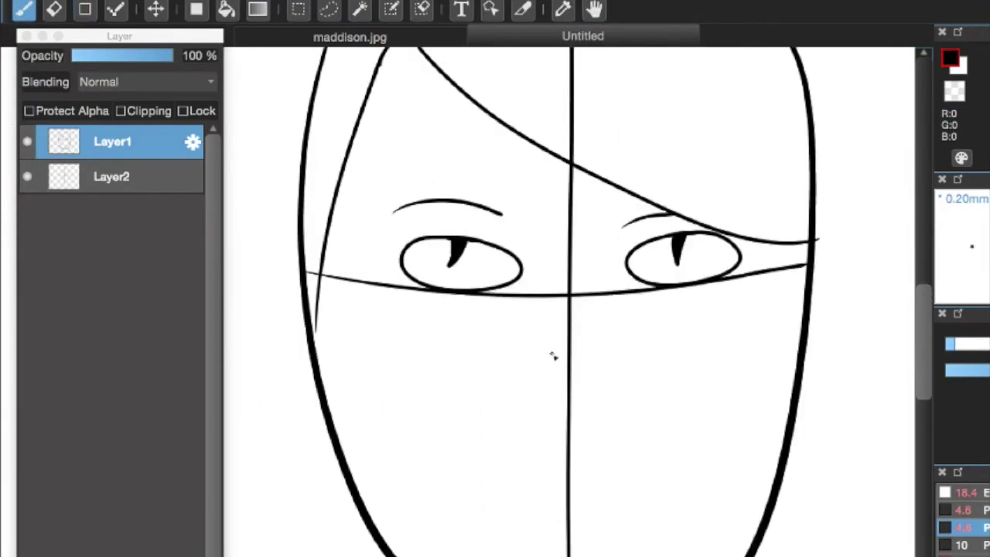
Step: Fade the guide layer to 25% opacity and draw the long nose on the ink layer
left_click(112, 177)
left_click_drag(172, 55, 92, 55)
left_click(112, 142)
left_click_drag(537, 303, 531, 410)
left_click_drag(531, 410, 607, 449)
key("ctrl+z")
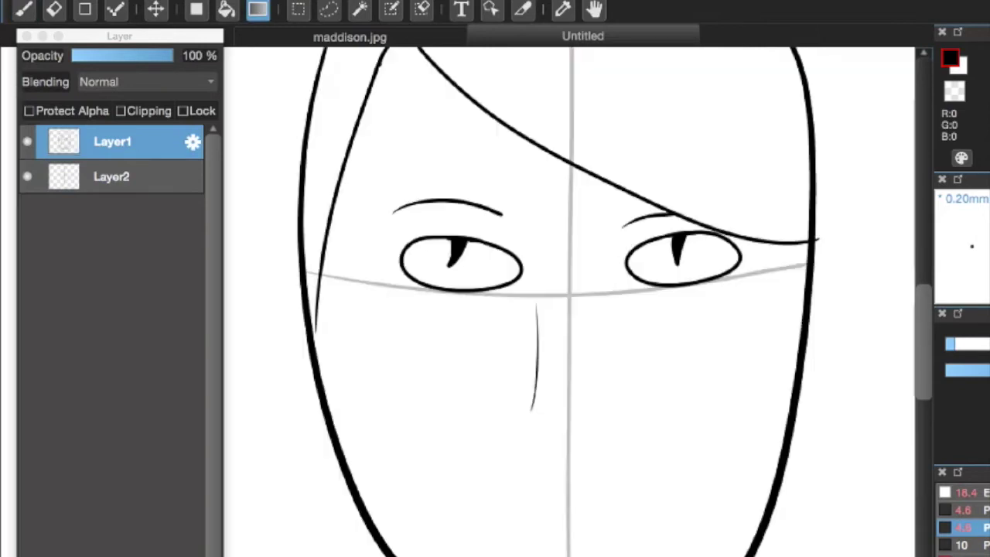
key("ctrl+z")
key("ctrl+plus")
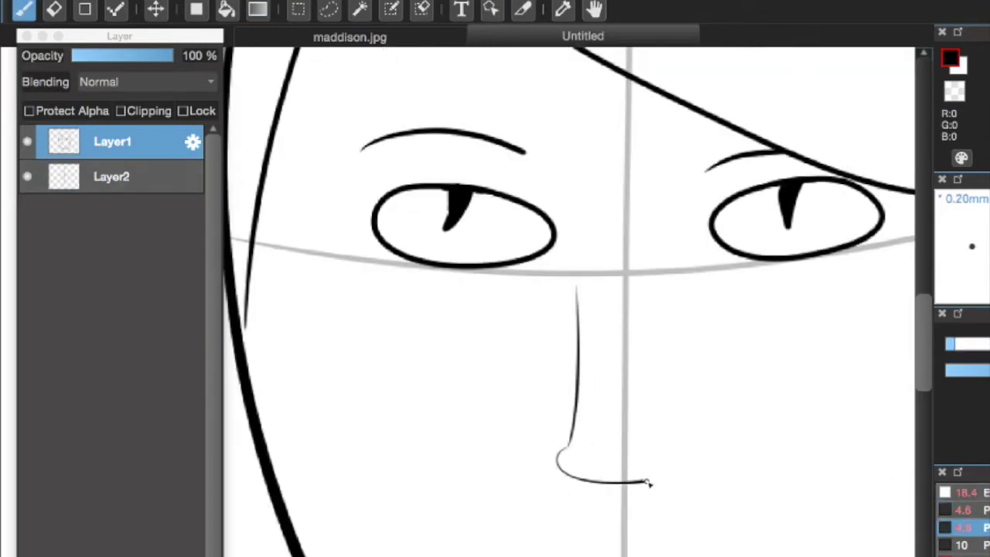
key("ctrl+z")
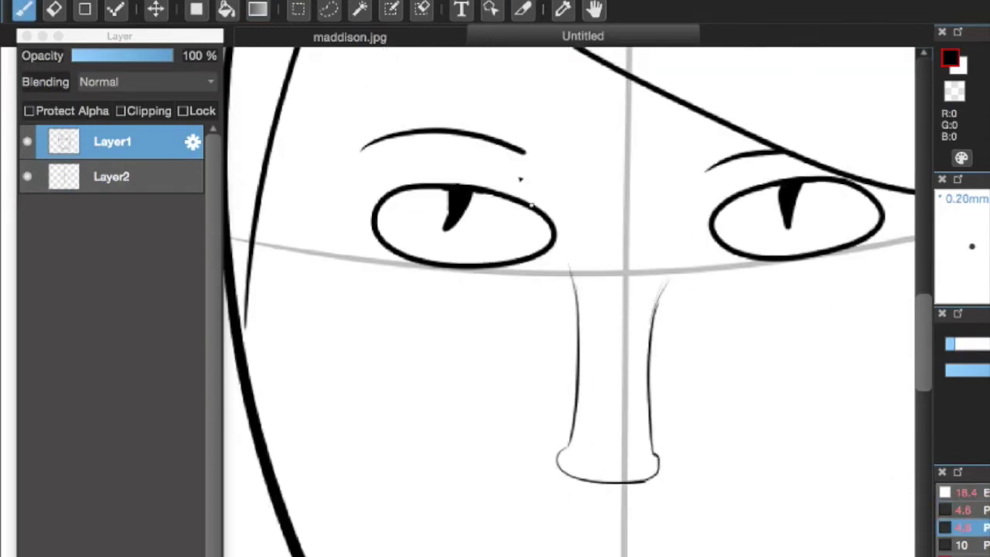
left_click_drag(588, 386, 533, 143)
Step: Draw the mouth line with a fang and paint out stray lines around the mouth in white
left_click_drag(473, 367, 686, 315)
left_click_drag(506, 354, 545, 344)
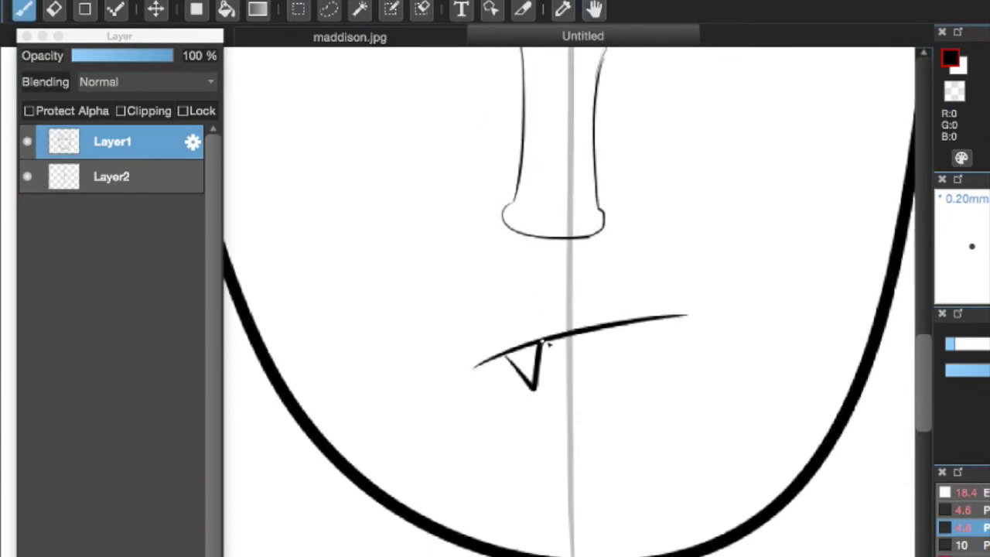
key("x")
left_click_drag(534, 383, 502, 353)
left_click(225, 9)
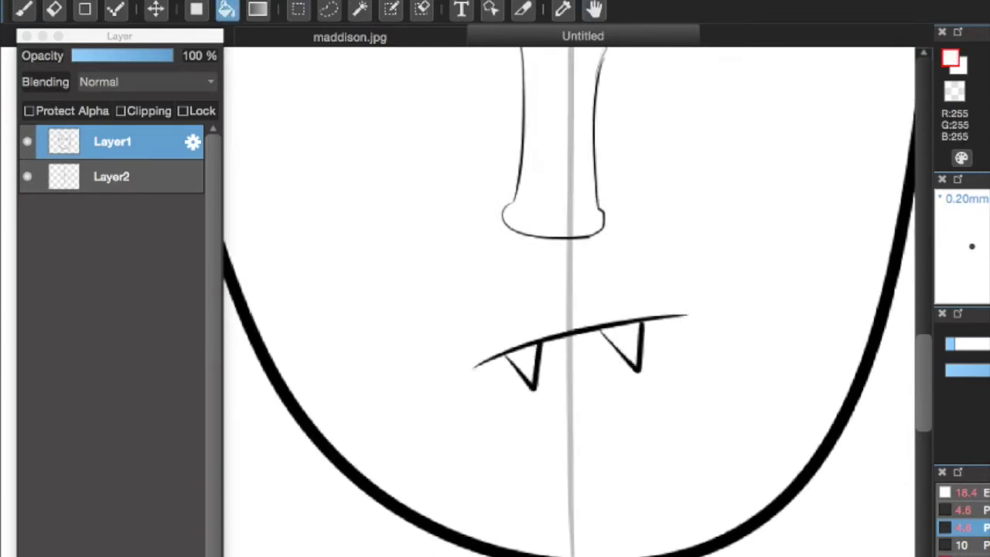
scroll(599, 96, "down", 3)
left_click_drag(608, 94, 644, 175)
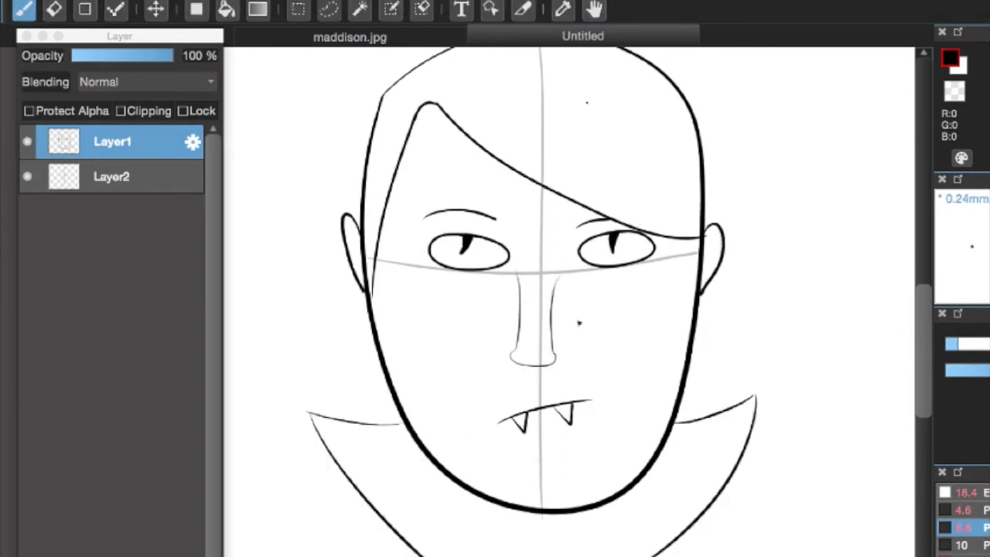
key("space")
left_click_drag(579, 324, 586, 168)
key("space")
left_click_drag(320, 164, 453, 402)
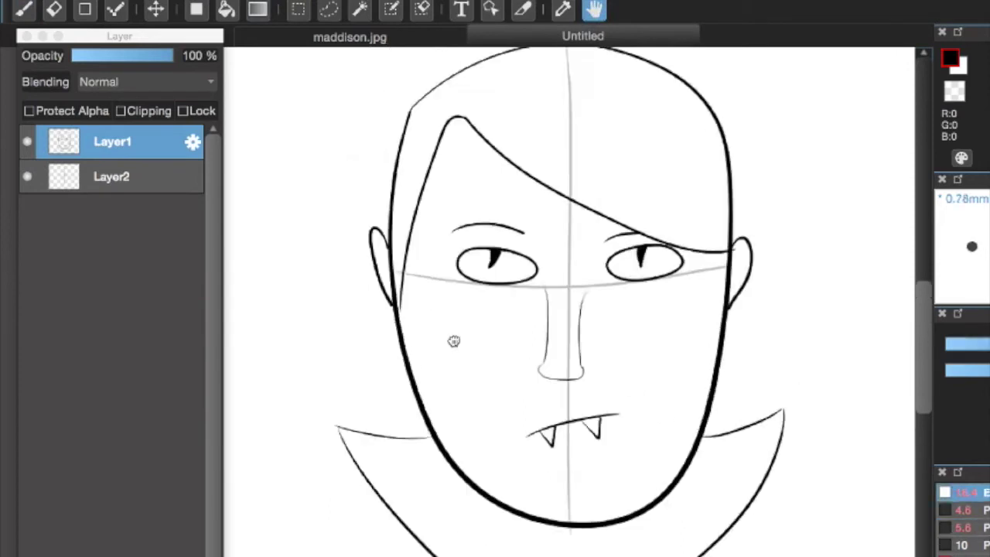
left_click(112, 176)
Step: Hide the guides, bucket-fill the face cream, and shade grey along the cheek and under the left eye
left_click(27, 176)
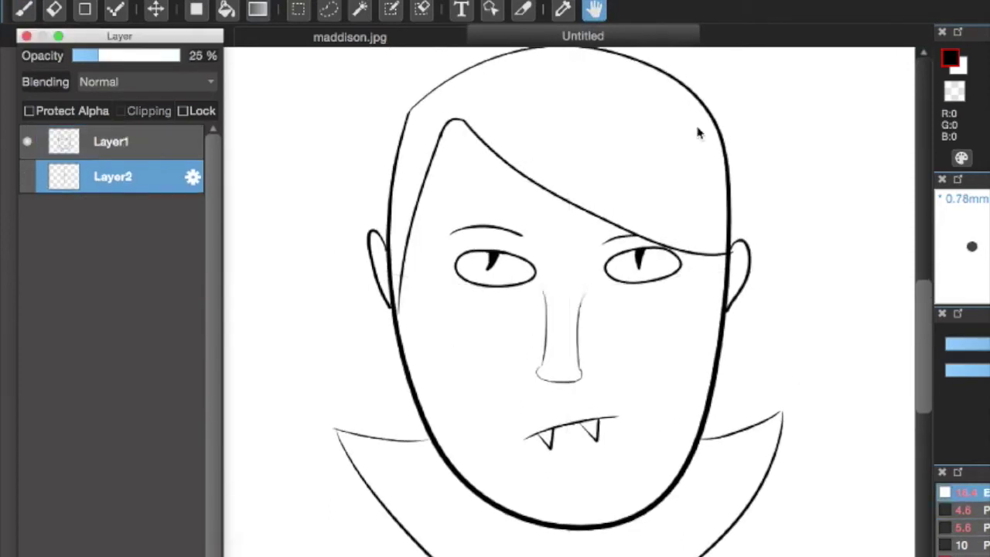
left_click(479, 193)
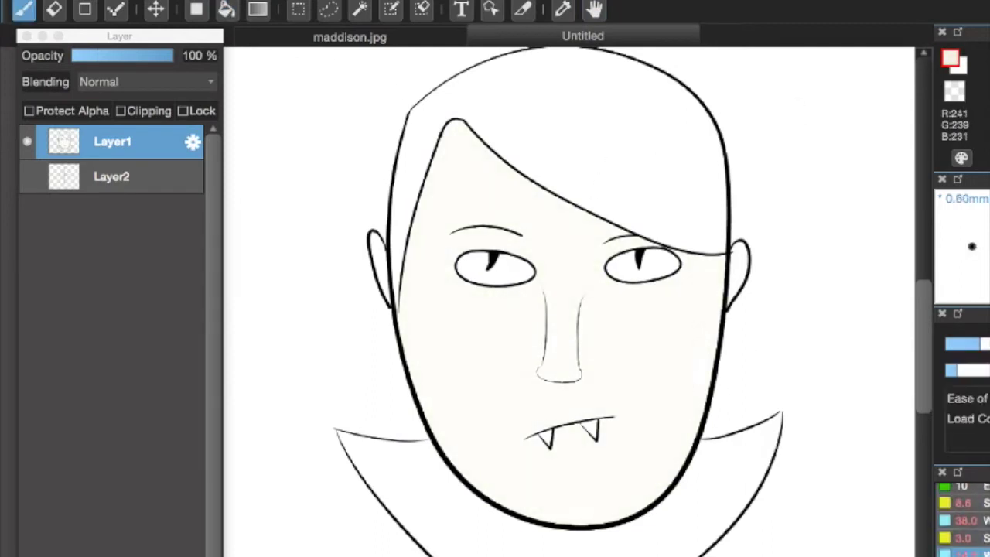
left_click(113, 177)
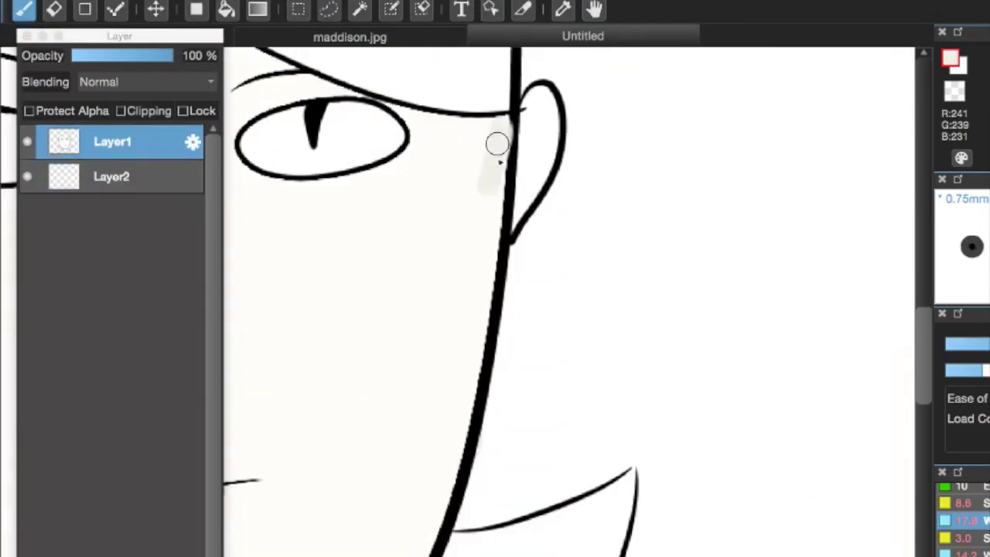
mouse_move(496, 143)
left_mouse_down()
mouse_move(442, 380)
mouse_move(498, 229)
mouse_move(494, 405)
left_mouse_up()
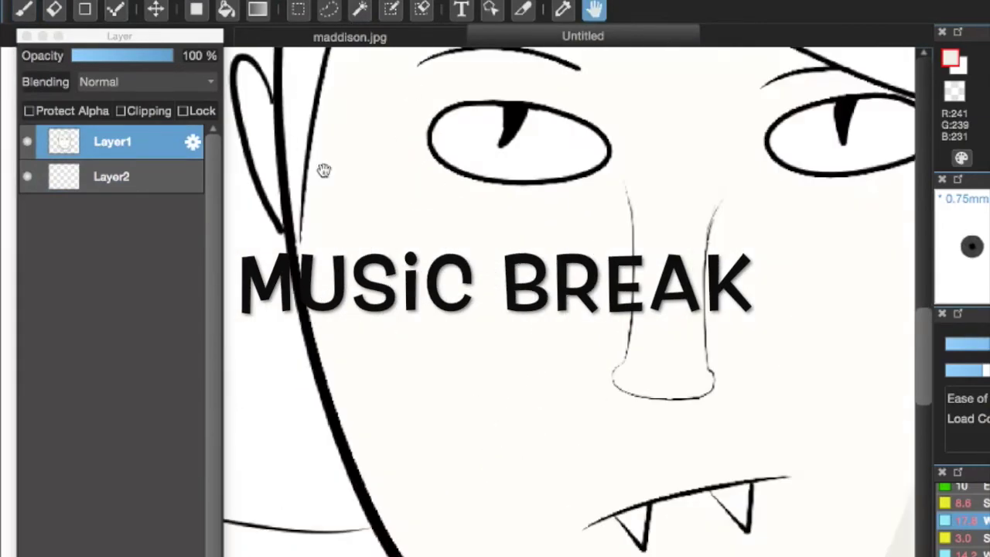
left_click_drag(444, 190, 565, 185)
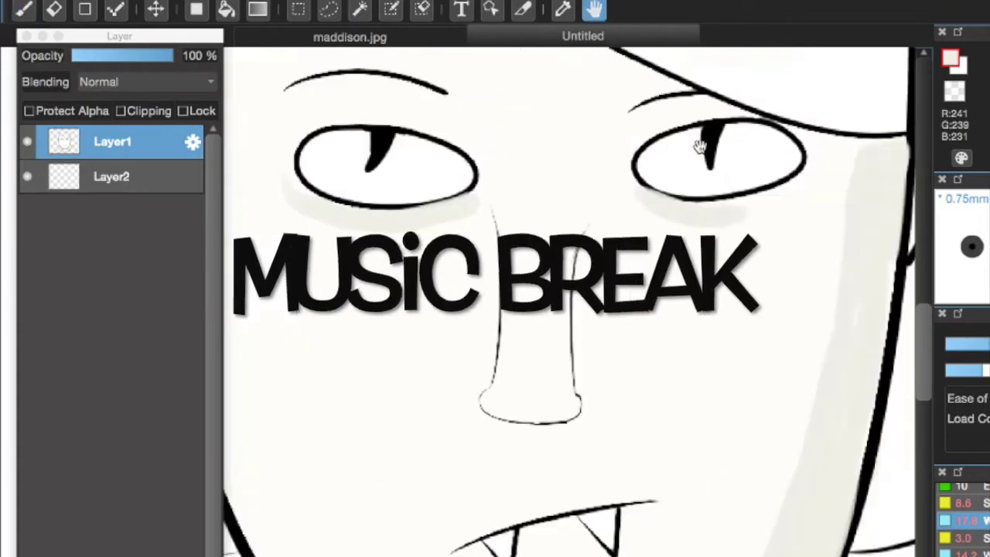
Step: Extend the shading under the right eye and fill both eyes red
key("b")
left_click_drag(739, 207, 804, 197)
key("g")
left_click(387, 174)
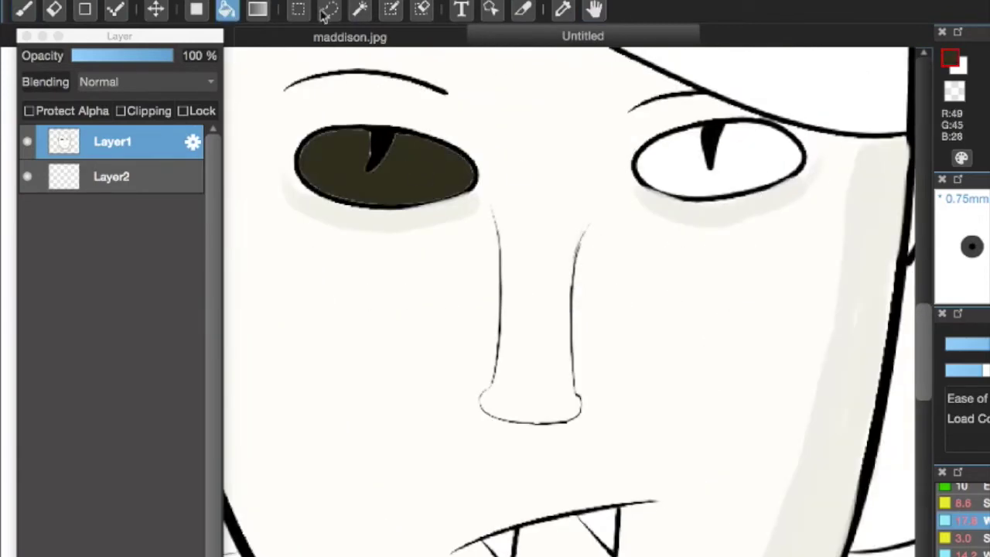
key("ctrl+z")
left_click(719, 159)
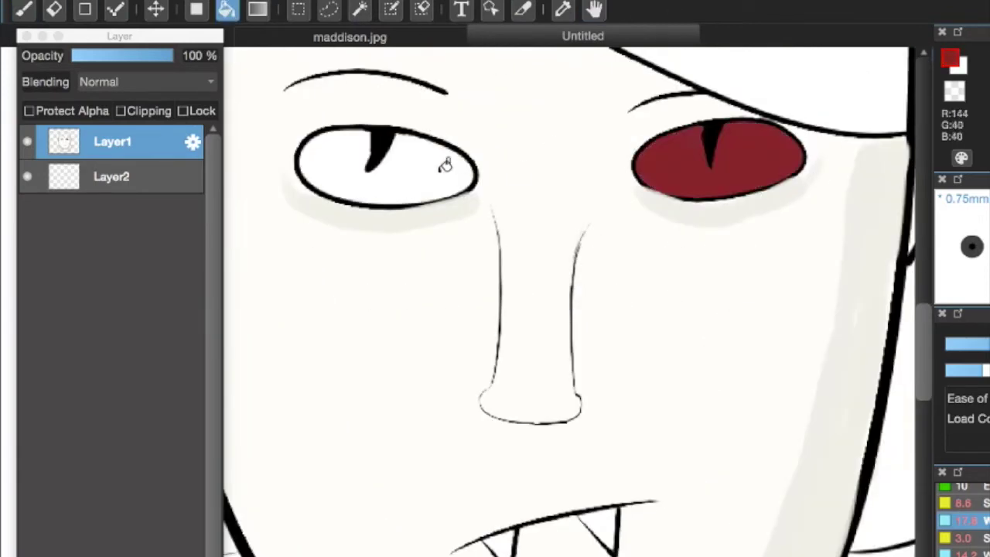
left_click(441, 165)
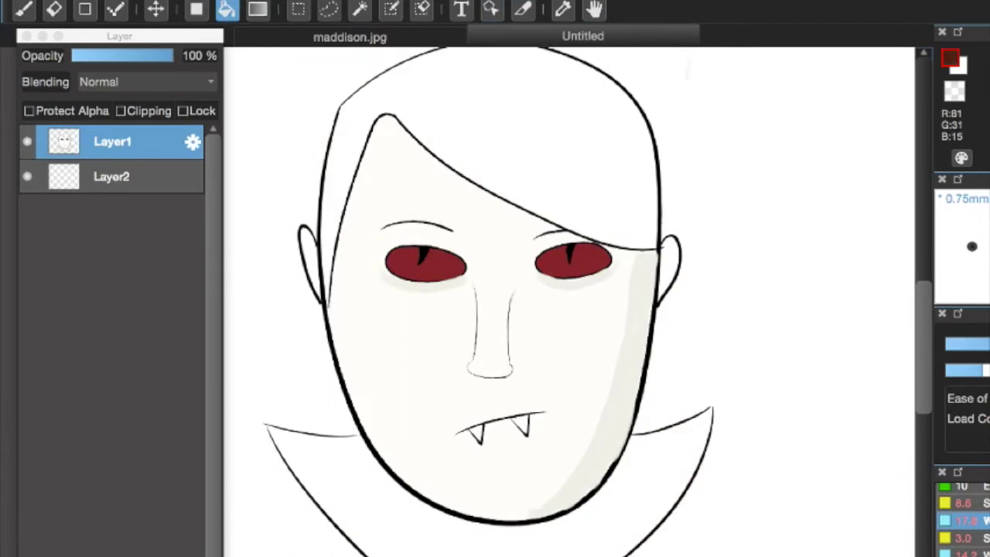
Step: Fill the hair brown with lighter brown streaks and fill both ears with skin colour
left_click(495, 93)
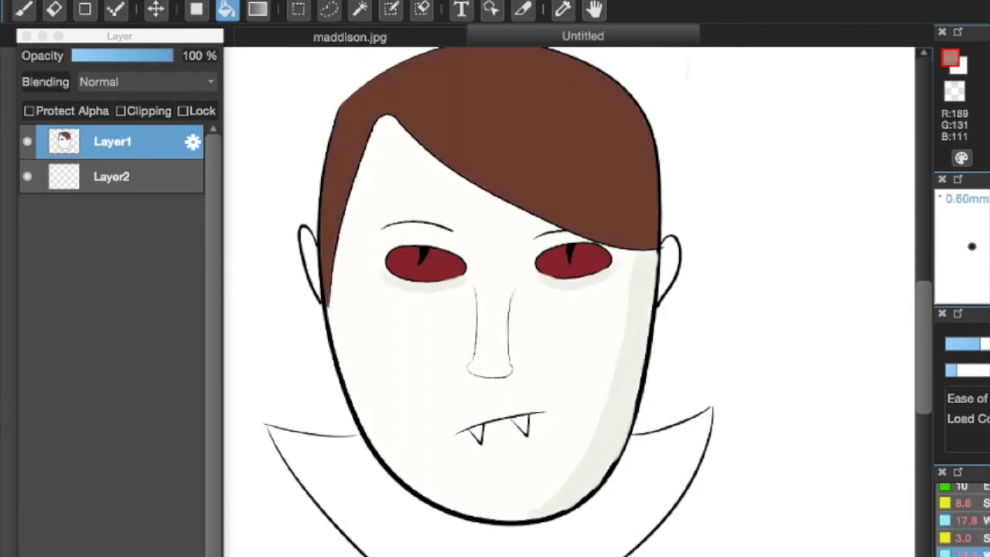
key("b")
mouse_move(464, 116)
left_mouse_down()
mouse_move(523, 113)
mouse_move(477, 154)
mouse_move(583, 207)
mouse_move(571, 116)
mouse_move(477, 80)
mouse_move(562, 91)
mouse_move(630, 221)
mouse_move(573, 182)
mouse_move(646, 153)
mouse_move(602, 86)
mouse_move(610, 91)
mouse_move(509, 178)
mouse_move(624, 159)
left_mouse_up()
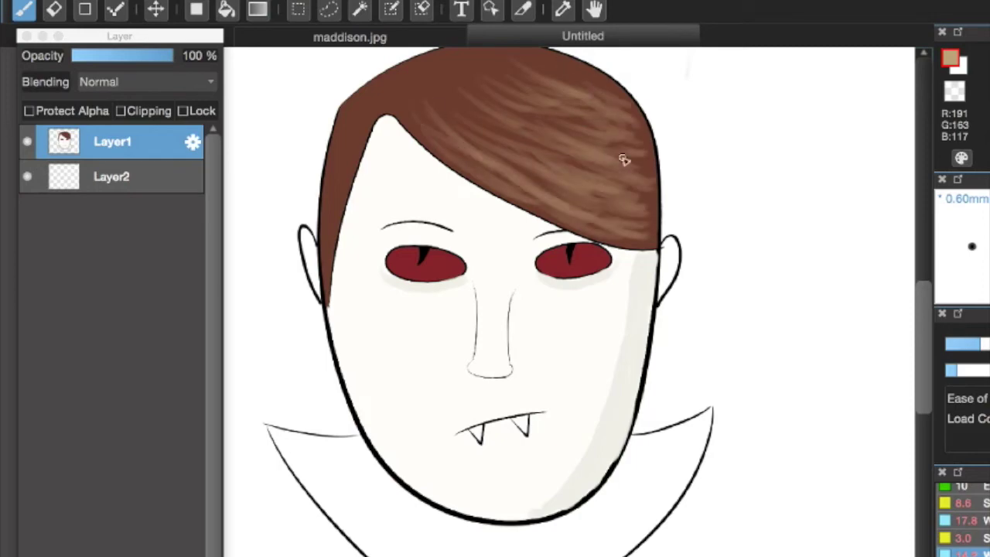
key("g")
left_click(309, 263)
left_click(670, 263)
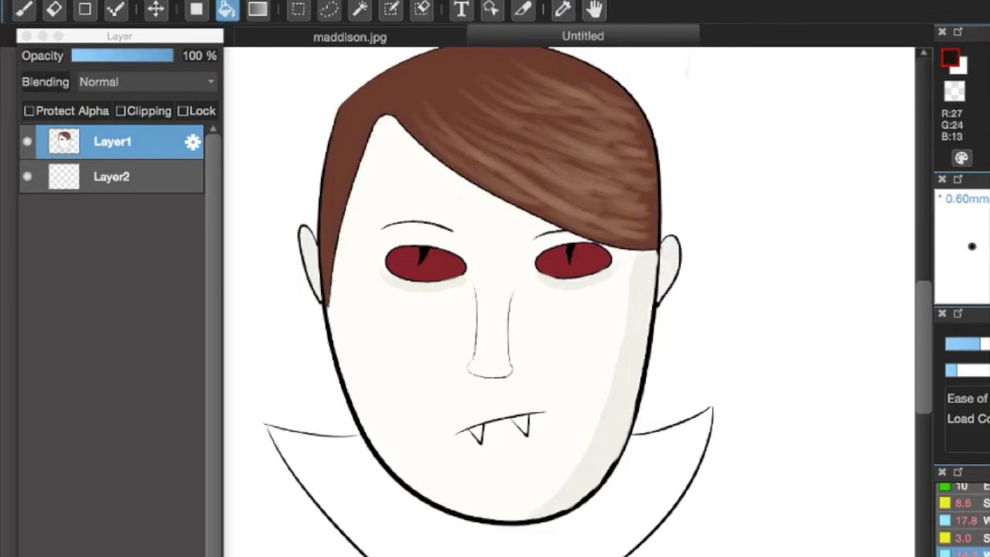
left_click(157, 180)
Step: Delete the guide layer and paint the collar purple on a new layer below the ink layer
left_click(116, 141)
key("super+e")
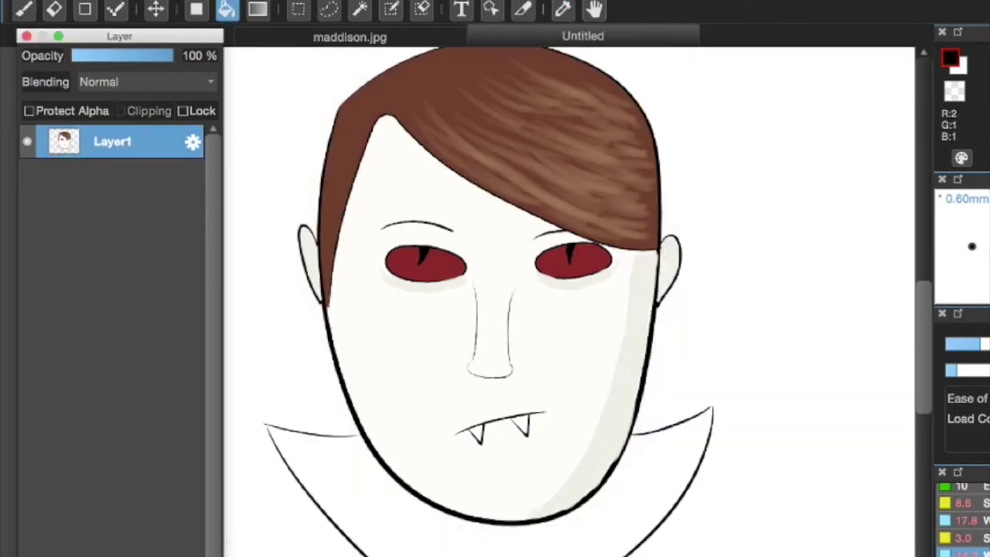
left_click(670, 474)
key("super+z")
key("super+z")
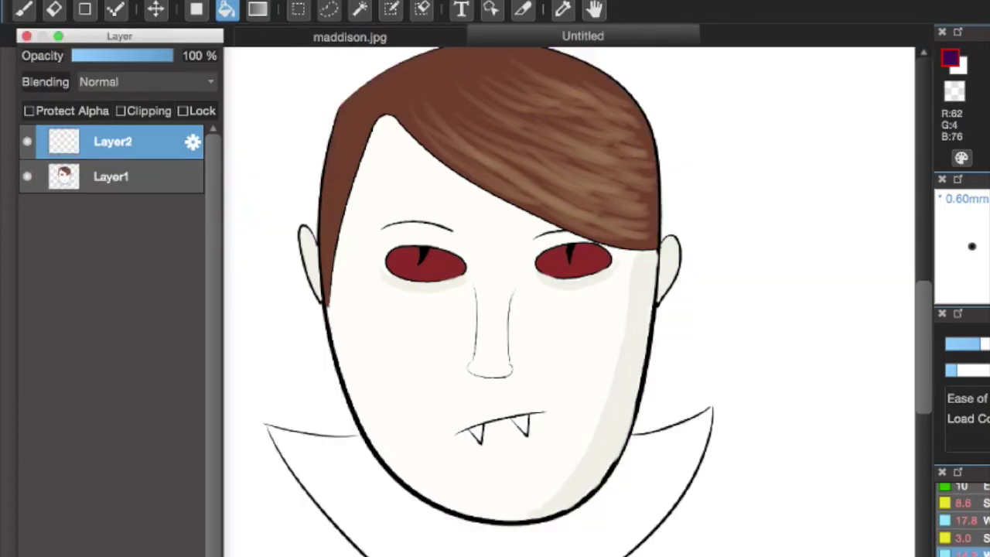
key("b")
mouse_move(271, 429)
left_mouse_down()
mouse_move(342, 441)
mouse_move(418, 525)
mouse_move(418, 541)
left_mouse_up()
key("super+z")
mouse_move(541, 545)
left_mouse_down()
mouse_move(706, 415)
mouse_move(557, 545)
left_mouse_up()
left_click(131, 166)
left_click_drag(131, 157, 131, 186)
mouse_move(267, 423)
left_mouse_down()
mouse_move(537, 539)
mouse_move(719, 402)
mouse_move(740, 402)
left_mouse_up()
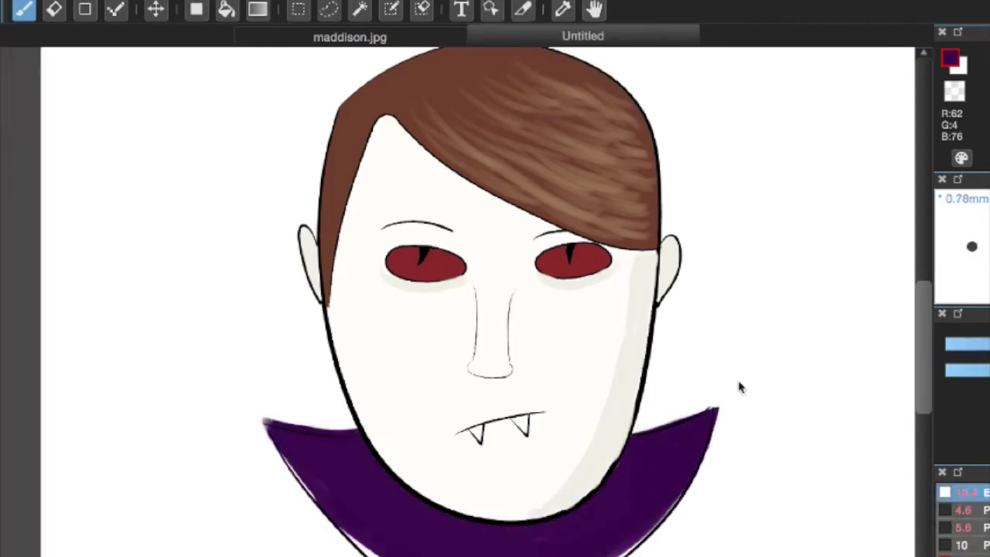
Step: Paint dark red blood drips down the chin and a scratch near the left eye
key("super+plus")
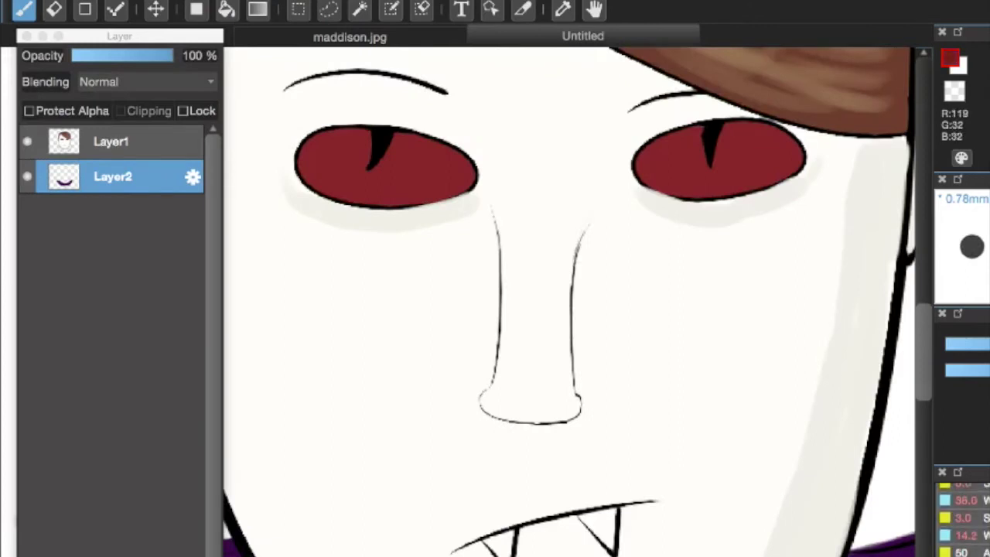
left_click(975, 345)
key("alt+bracketright")
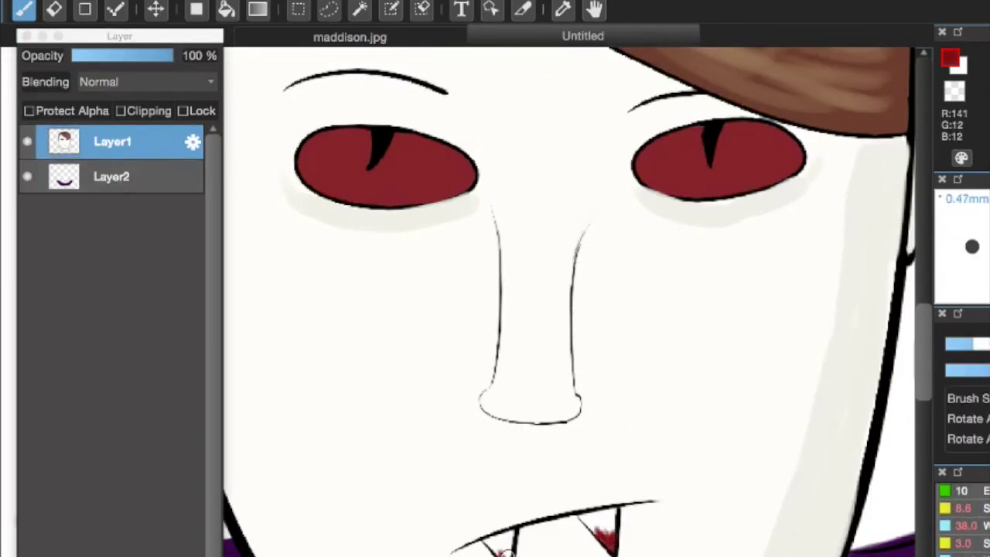
left_click_drag(502, 551, 503, 338)
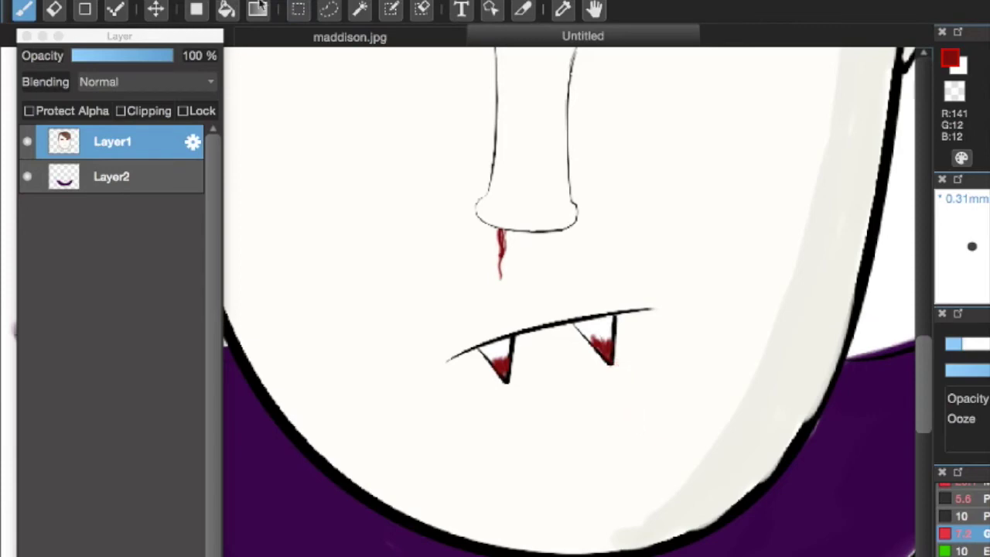
left_click_drag(650, 440, 670, 489)
left_click_drag(512, 464, 487, 508)
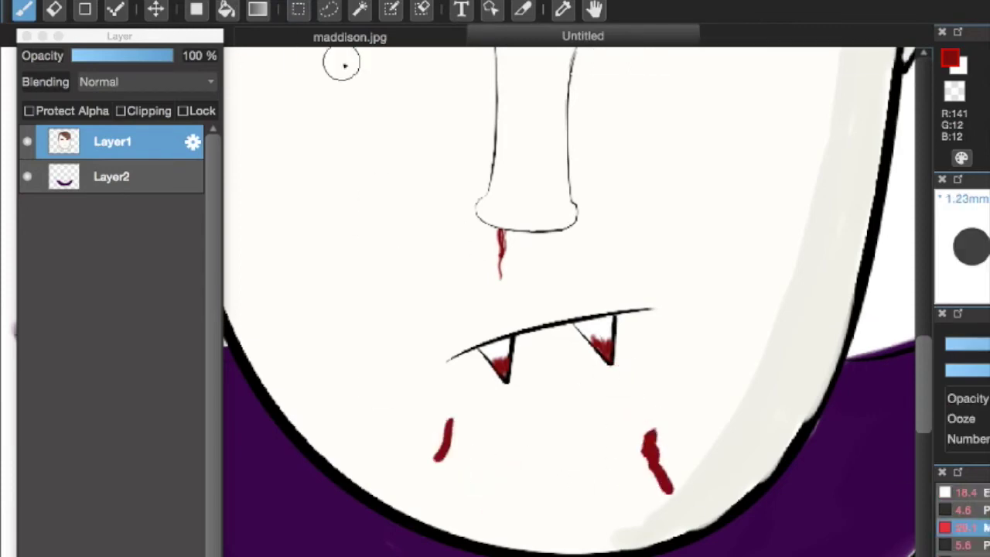
scroll(456, 269, "down", 4)
left_click_drag(406, 203, 387, 238)
left_click_drag(207, 136, 303, 180)
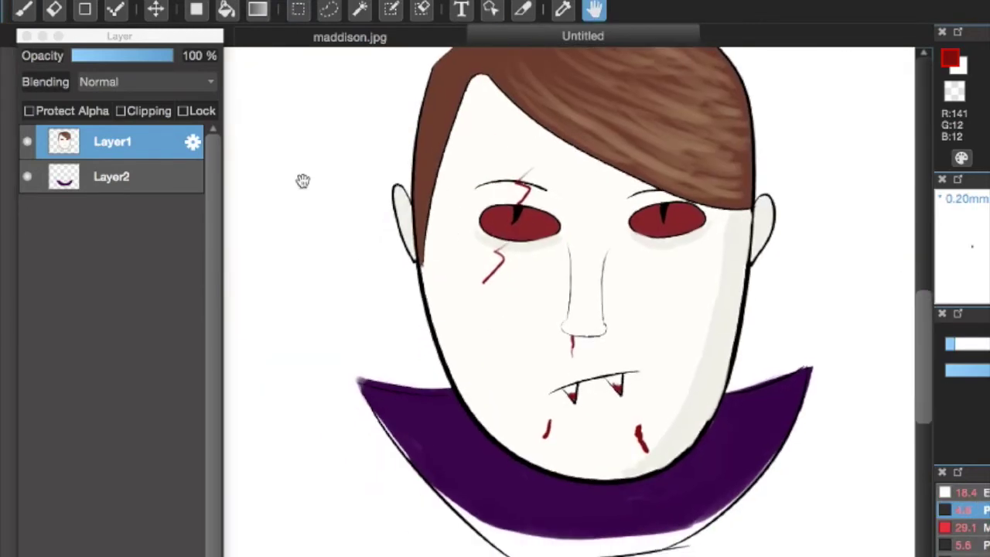
scroll(445, 53, "down", 2)
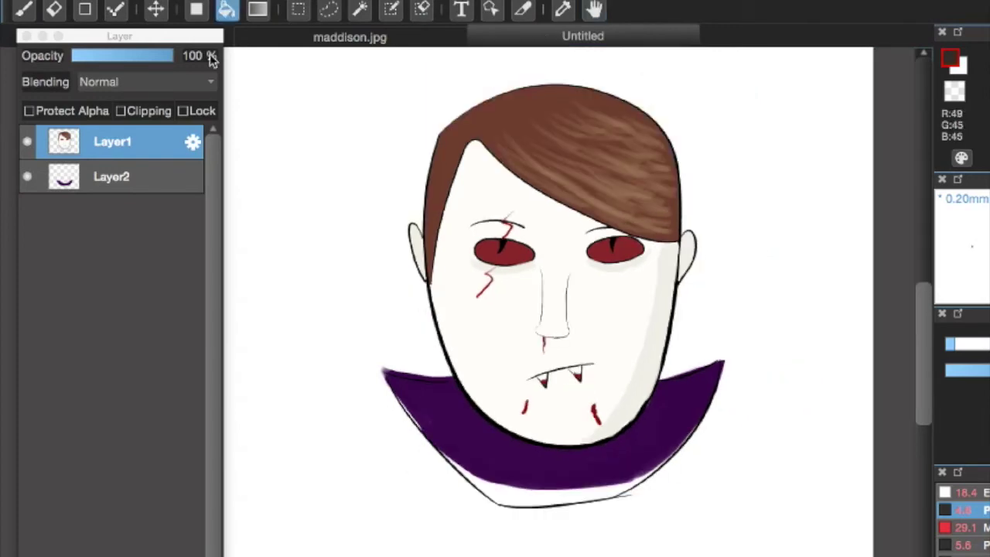
key("super+shift+n")
Step: Move the new layer to the bottom and fill the background dark grey
left_click_drag(132, 142, 133, 217)
left_click(309, 348)
left_click(539, 500)
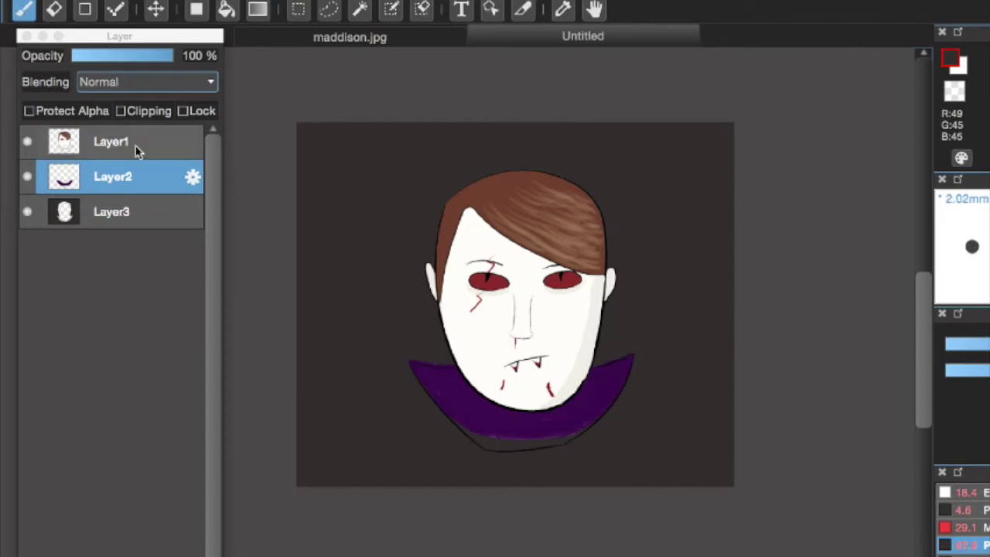
Step: Pick up the collar's purple and paint it over the vampire's neck on the ink layer
left_click(135, 149)
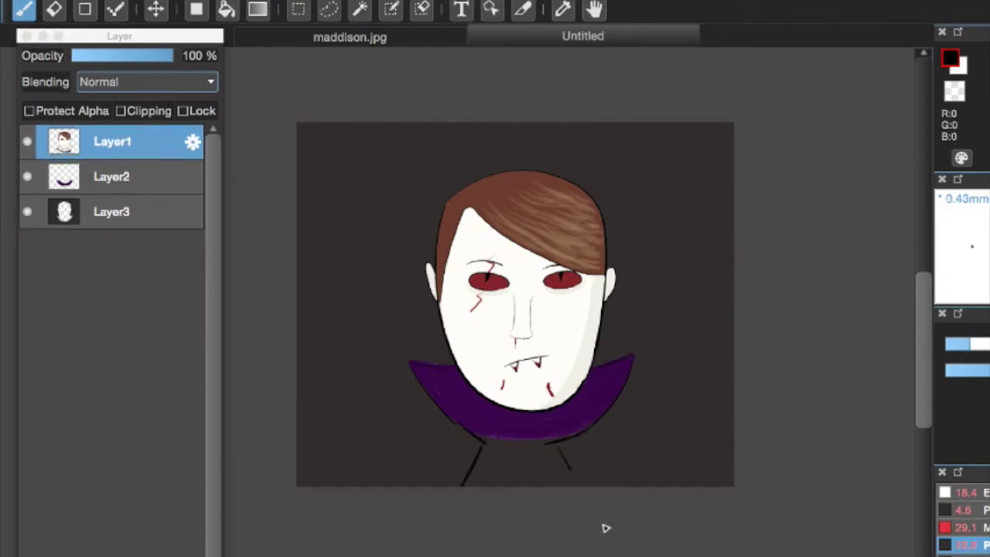
left_click(619, 385, "alt")
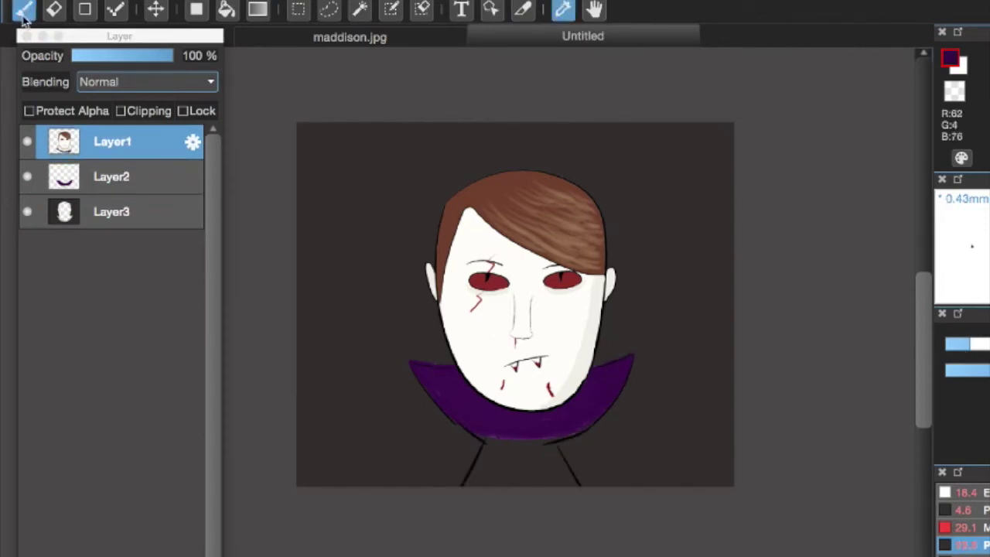
mouse_move(478, 444)
left_mouse_down()
mouse_move(507, 433)
mouse_move(570, 481)
mouse_move(579, 456)
left_mouse_up()
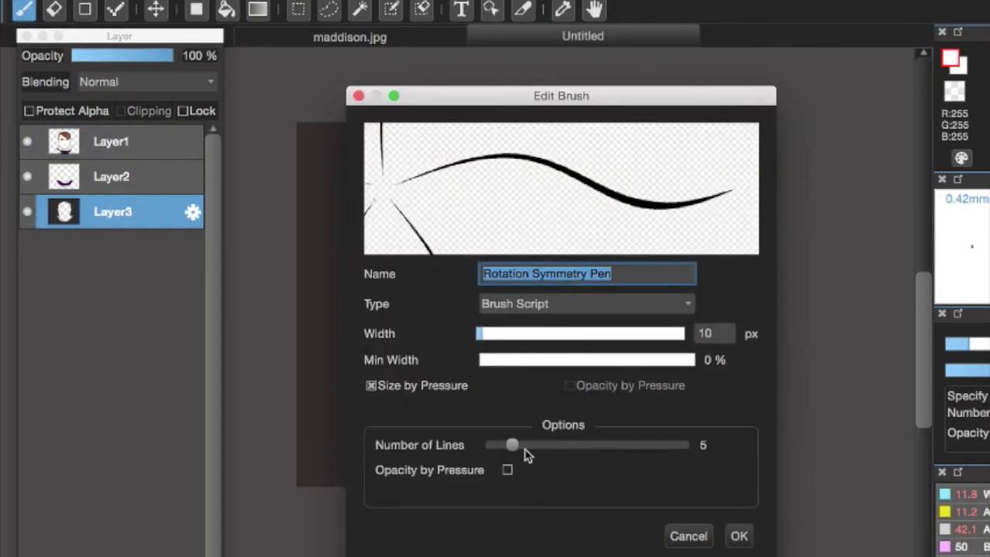
Step: Set the Rotation Symmetry Pen to 26 lines with a thinner width and draw white rays around the face
left_click_drag(523, 453, 655, 453)
left_click(735, 533)
key("super+z")
left_click_drag(418, 164, 325, 128)
key("super+z")
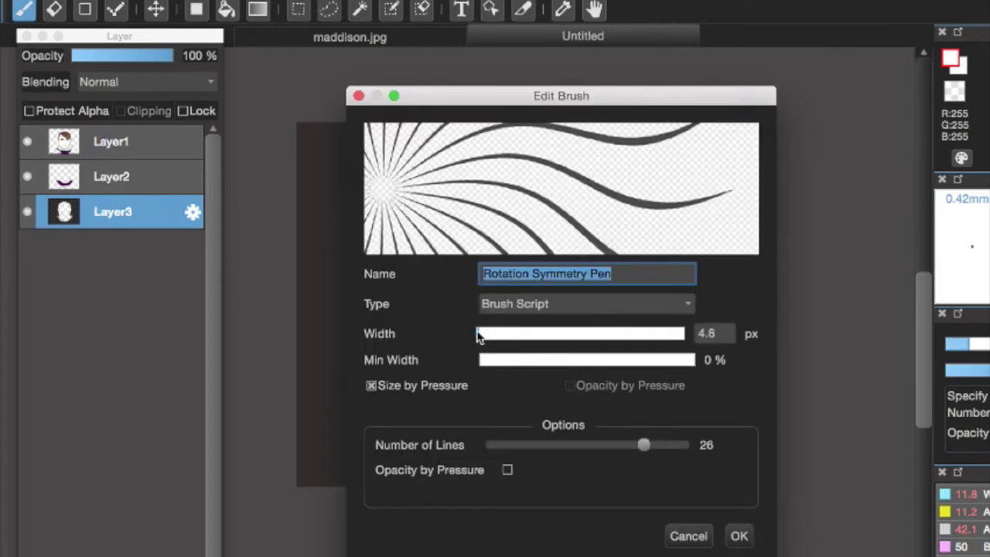
left_click(482, 360)
left_click(740, 534)
mouse_move(696, 369)
left_mouse_down()
mouse_move(730, 379)
mouse_move(641, 415)
mouse_move(423, 428)
left_mouse_up()
key("super+z")
Step: Switch to a black pen on the top layer and handwrite the caption above and below the vampire
left_click(963, 510)
left_click_drag(310, 202, 352, 190)
left_click(146, 151)
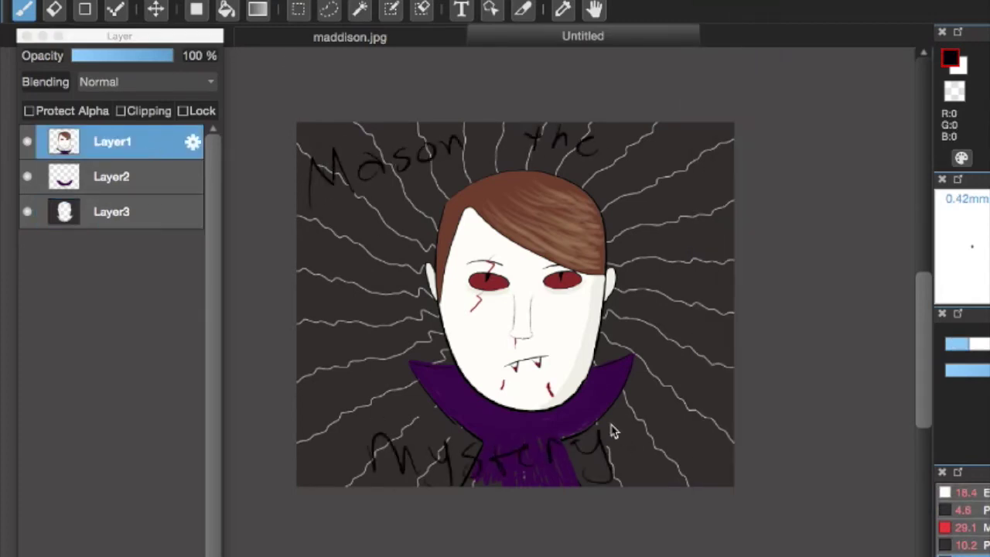
left_click_drag(627, 421, 708, 398)
left_click_drag(663, 340, 691, 379)
key("super+z")
key("super+z")
key("super+z")
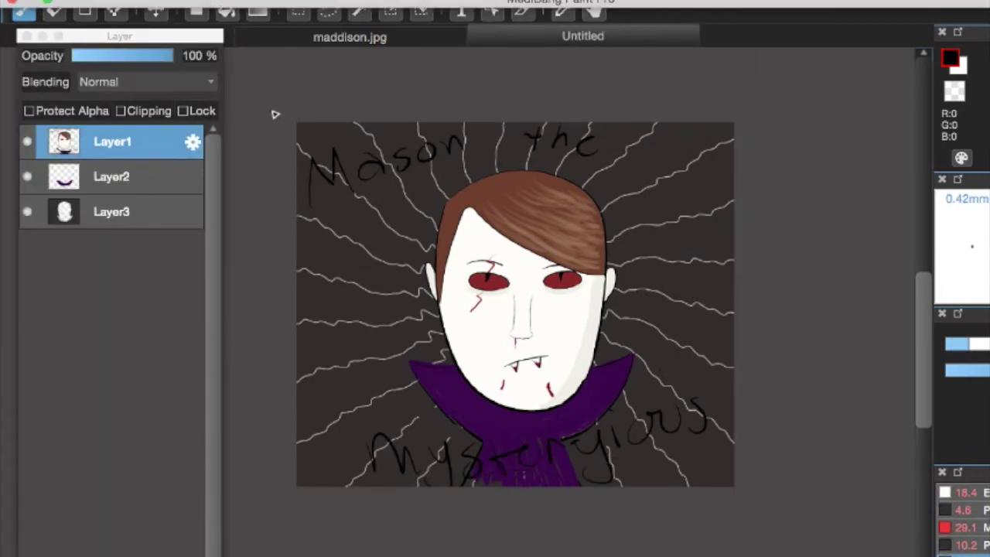
key("super+z")
key("super+z")
key("super+z")
key("super+z")
key("super+z")
key("super+z")
key("super+z")
key("super+z")
Step: Save the vampire picture as 'mason vamp'
key("super+s")
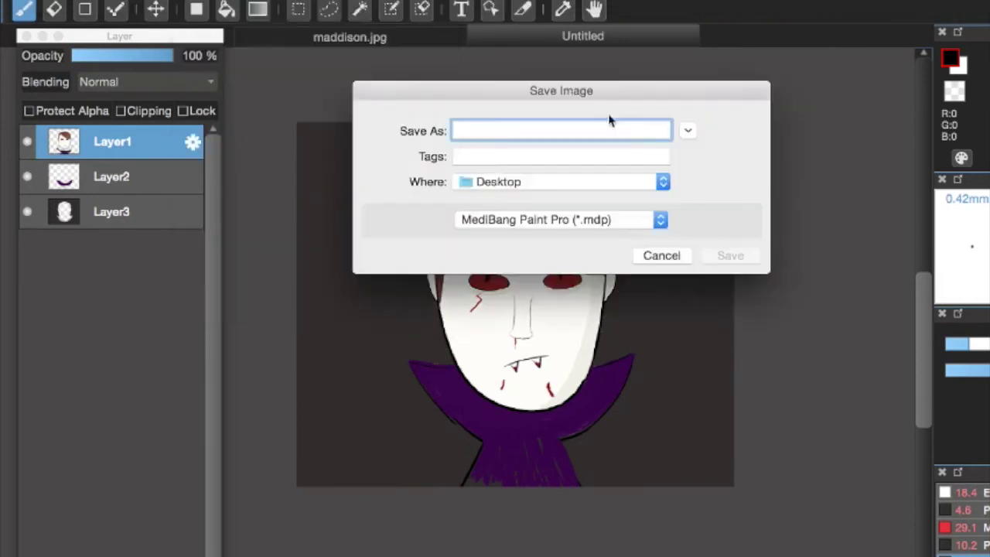
type("mason vamp")
key("Return")
Step: Create a new blank canvas and start the ghost outline with the brush
key("super+n")
key("Return")
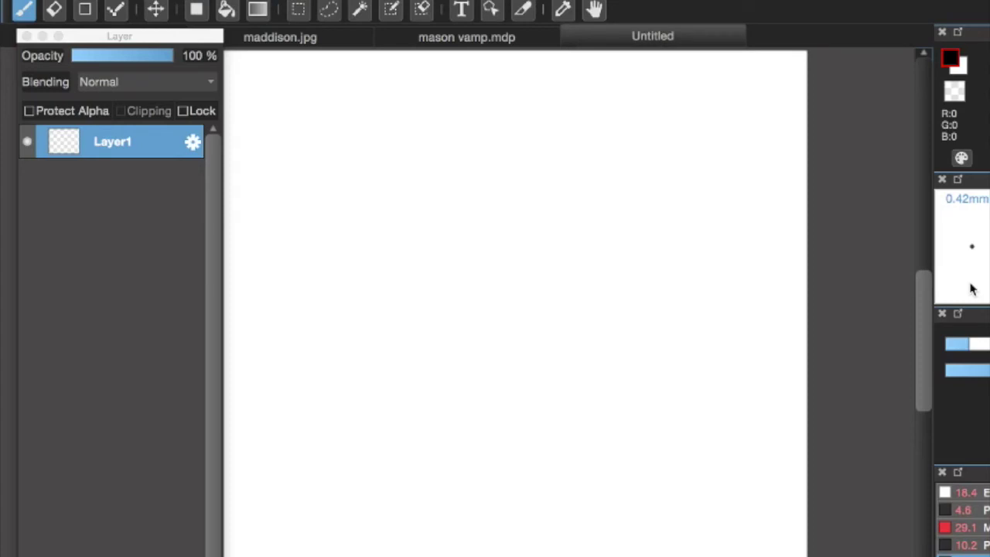
key("b")
left_click_drag(515, 116, 641, 121)
key("super+z")
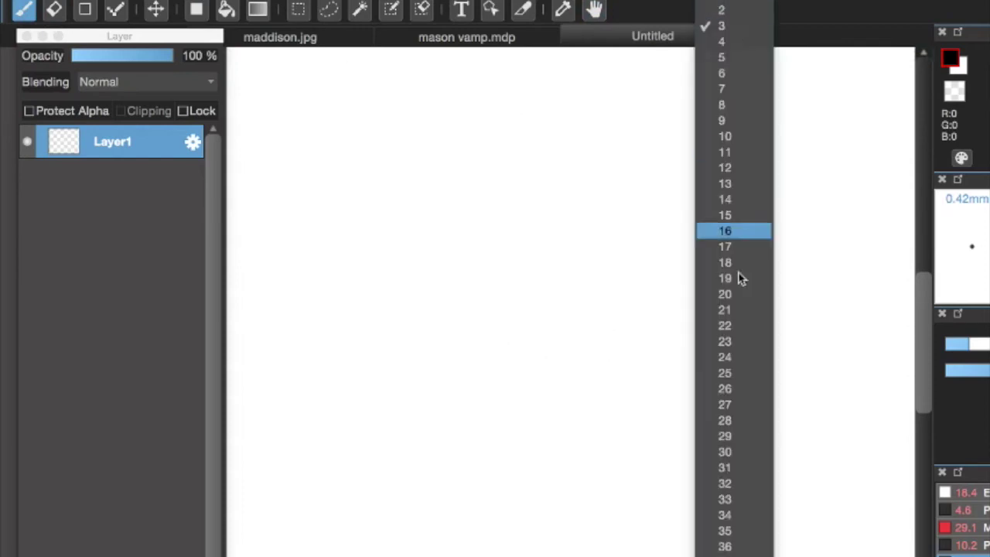
left_click_drag(448, 62, 442, 55)
Step: Draw the ghost body outline with a curling tail, then add its eyes with a finer pen
key("super+z")
mouse_move(658, 510)
left_mouse_down()
mouse_move(493, 407)
mouse_move(657, 511)
left_mouse_up()
key("super+z")
scroll(717, 199, "down", 1)
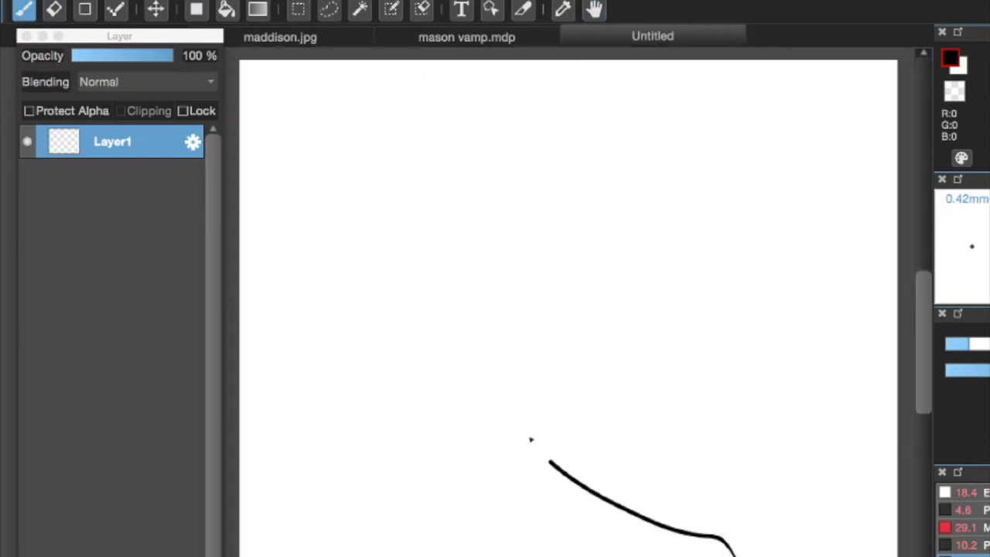
mouse_move(531, 440)
left_mouse_down()
mouse_move(700, 471)
mouse_move(717, 543)
left_mouse_up()
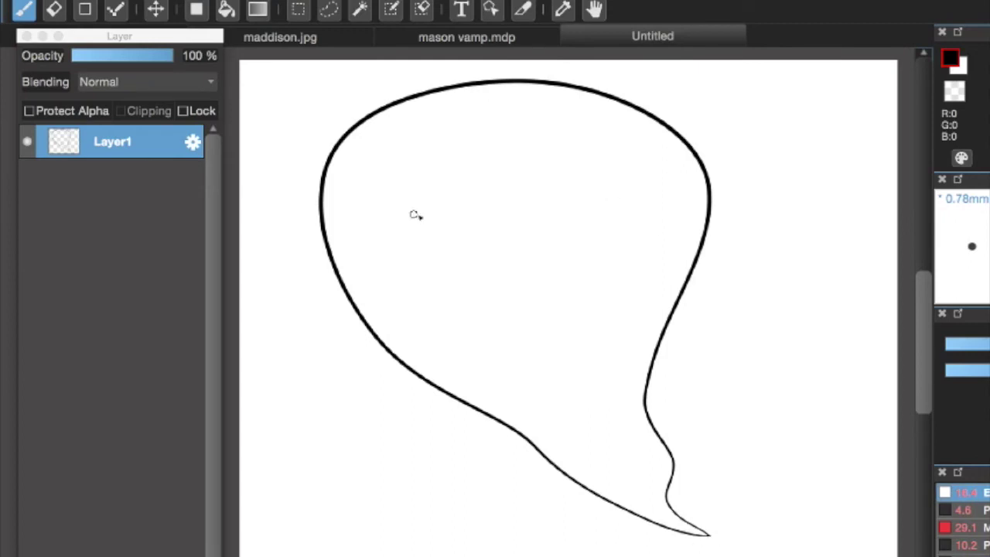
left_click(963, 545)
key("super+z")
left_click_drag(422, 160, 385, 168)
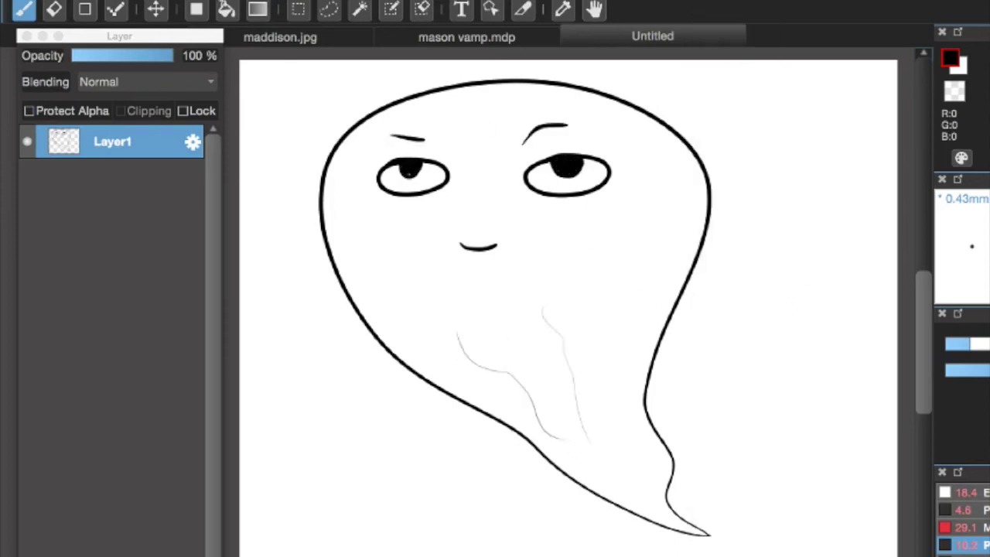
key("super+z")
Step: Paint a looped grey shadow under the ghost and fill it solid grey
mouse_move(666, 548)
left_mouse_down()
mouse_move(355, 456)
mouse_move(556, 528)
mouse_move(421, 510)
mouse_move(318, 469)
left_mouse_up()
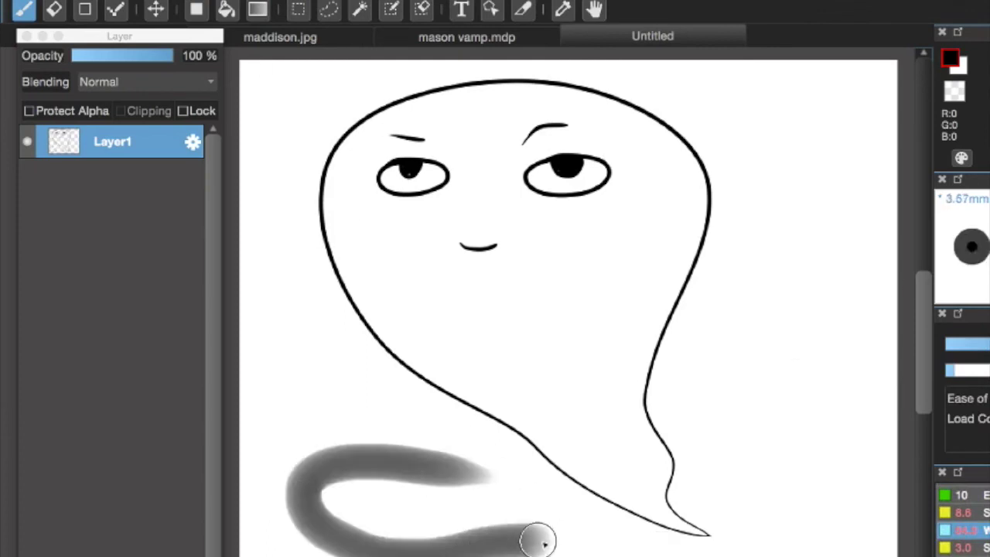
key("super+z")
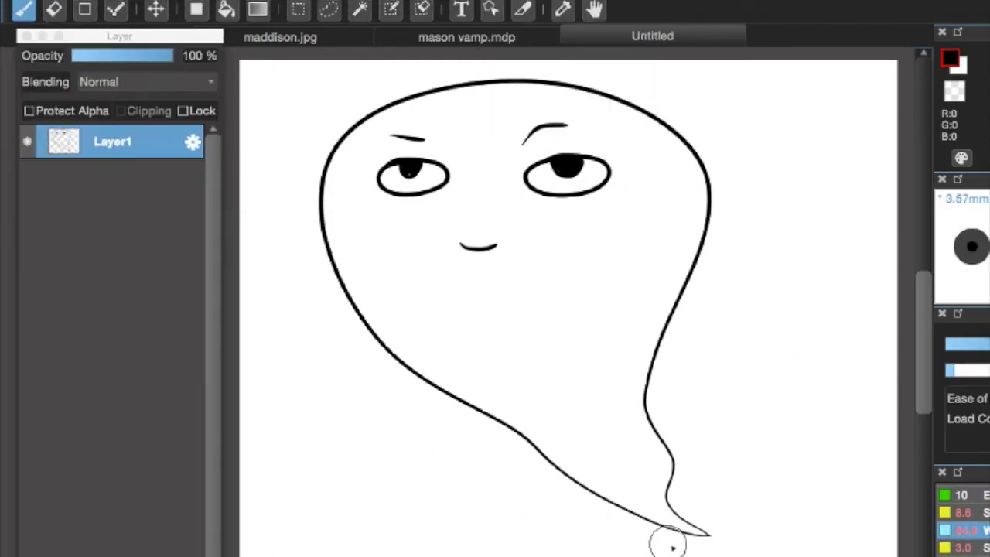
key("super+shift+z")
key("super+z")
key("super+shift+z")
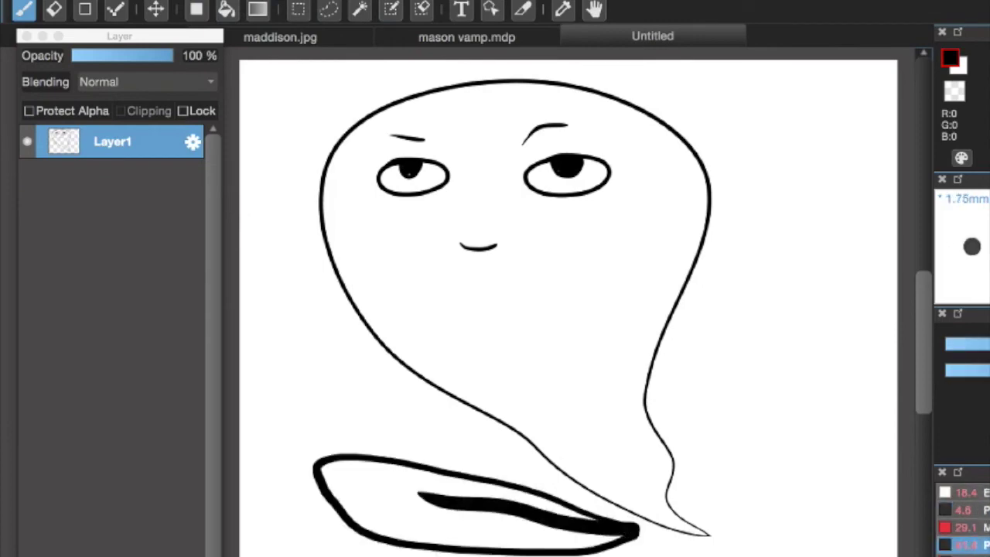
mouse_move(344, 511)
left_mouse_down()
mouse_move(327, 472)
mouse_move(301, 499)
left_mouse_up()
scroll(933, 303, "down", 1)
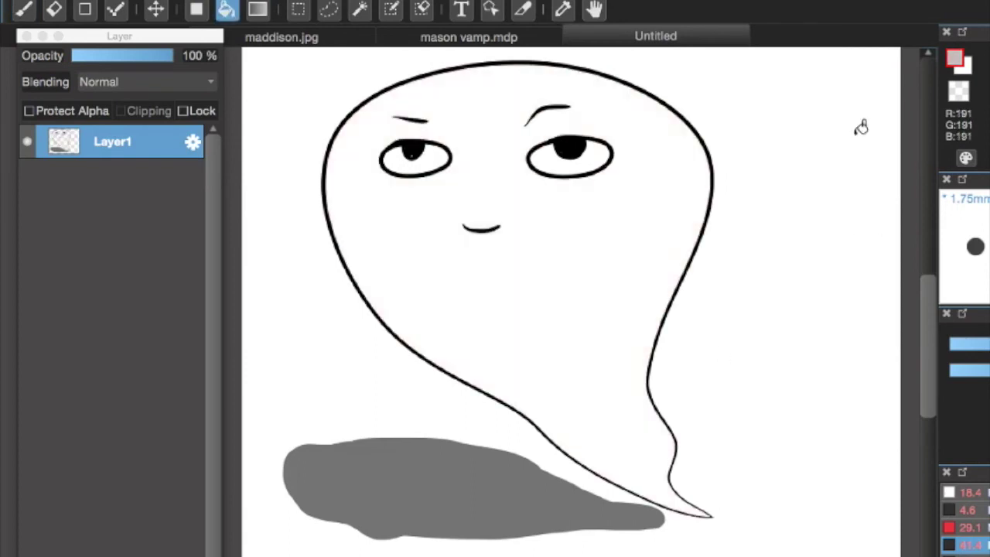
Step: Erase part of the ghost's right outline and try a pink bucket fill on the body
key("x")
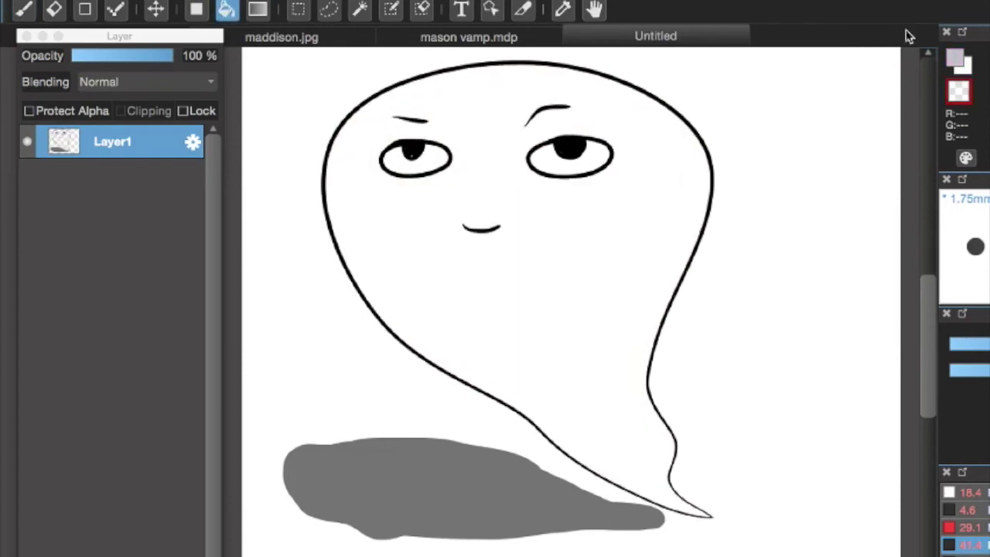
key("b")
left_click_drag(660, 328, 651, 351)
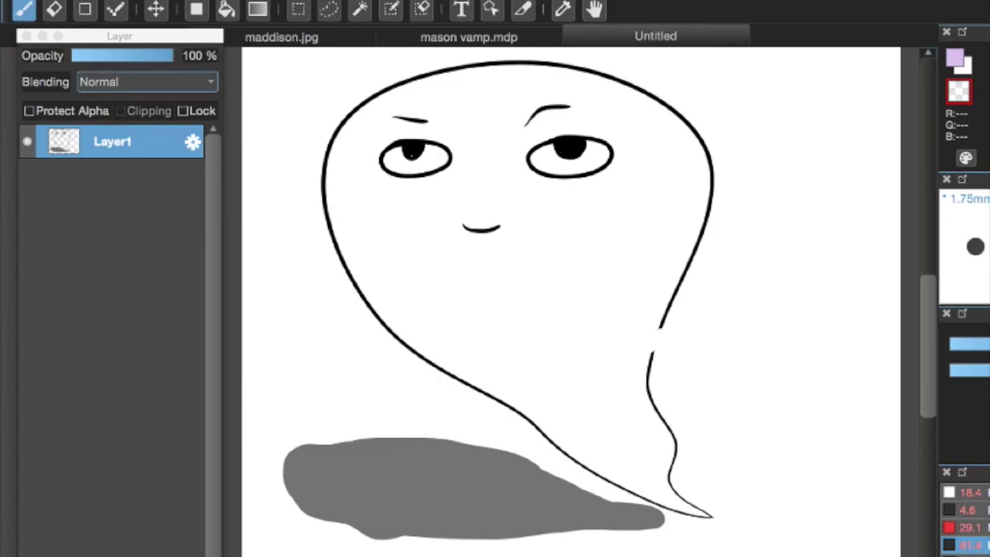
left_click_drag(738, 171, 774, 228)
key("ctrl+z")
key("g")
left_click(707, 187)
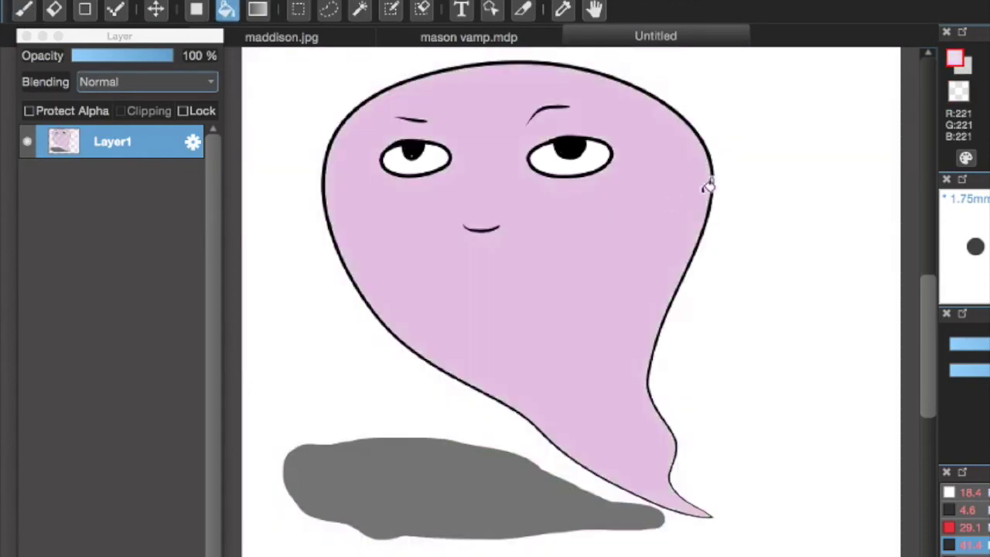
key("ctrl+z")
Step: Draw a white-filled nametag rectangle on the ghost's chest, then fill the background black
key("u")
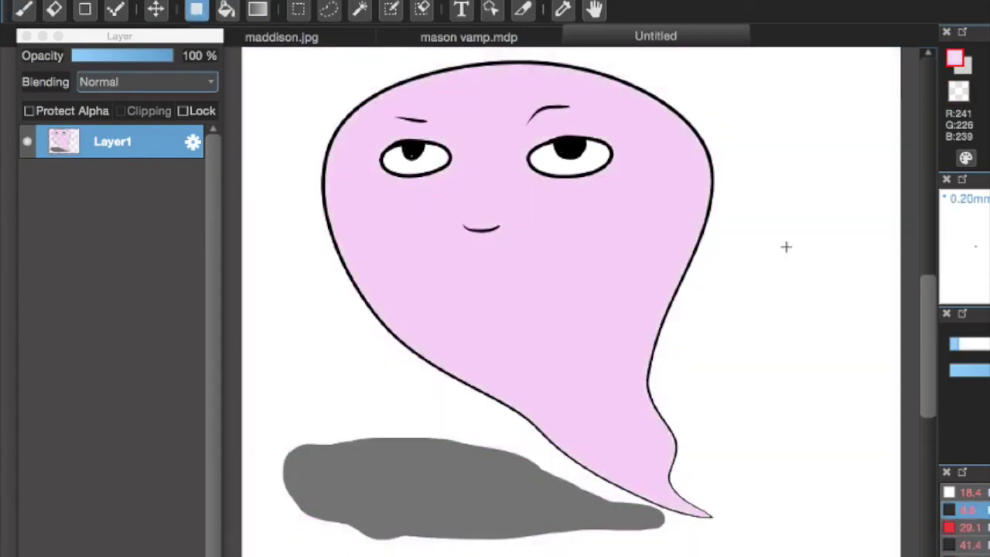
left_click_drag(646, 303, 647, 302)
key("d")
key("ctrl+z")
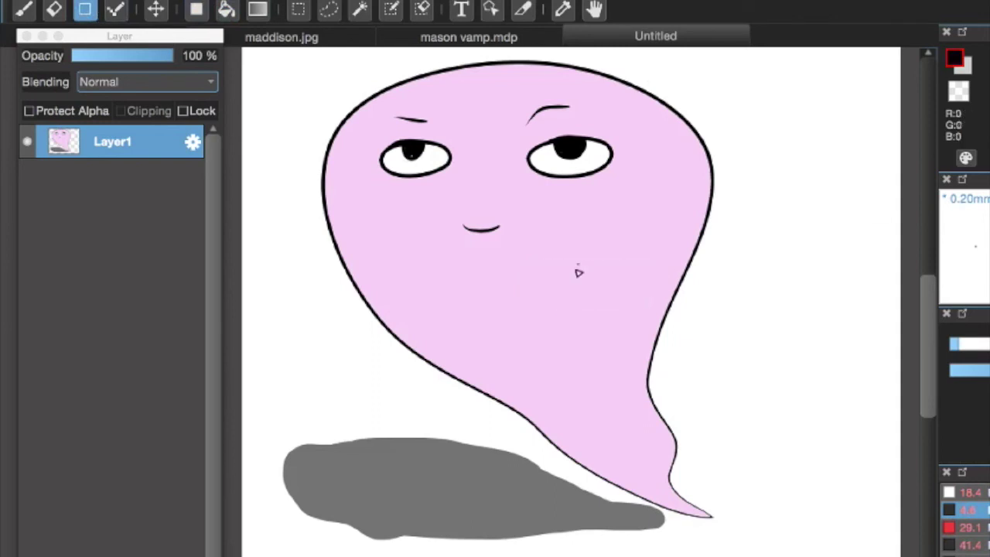
left_click_drag(531, 256, 661, 306)
key("x")
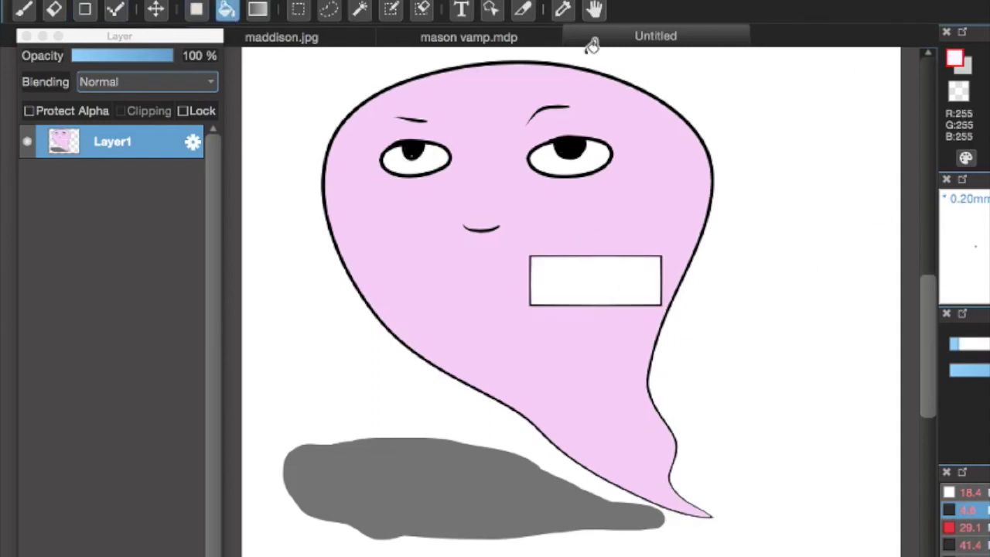
left_click(594, 8)
key("ctrl+plus")
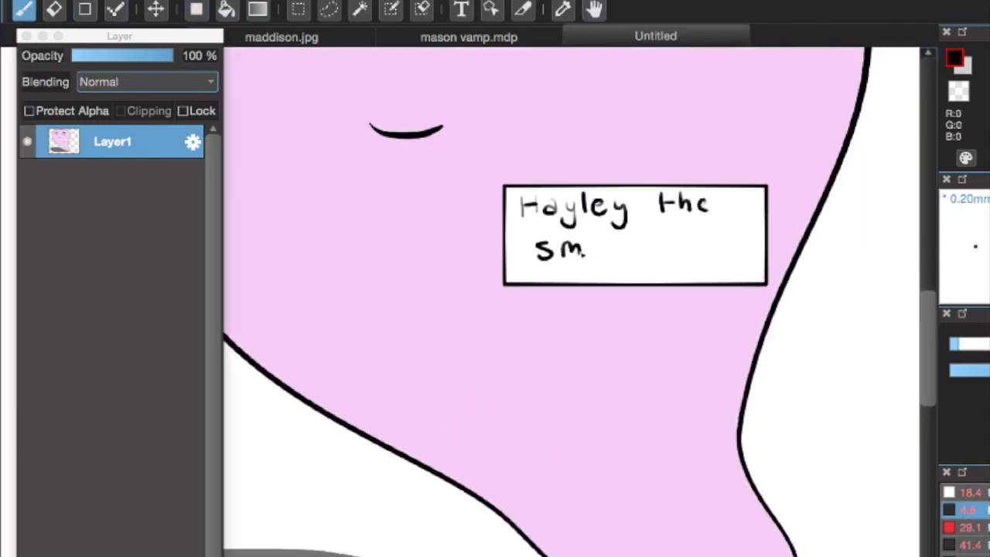
key("ctrl+minus")
key("ctrl+minus")
key("ctrl+minus")
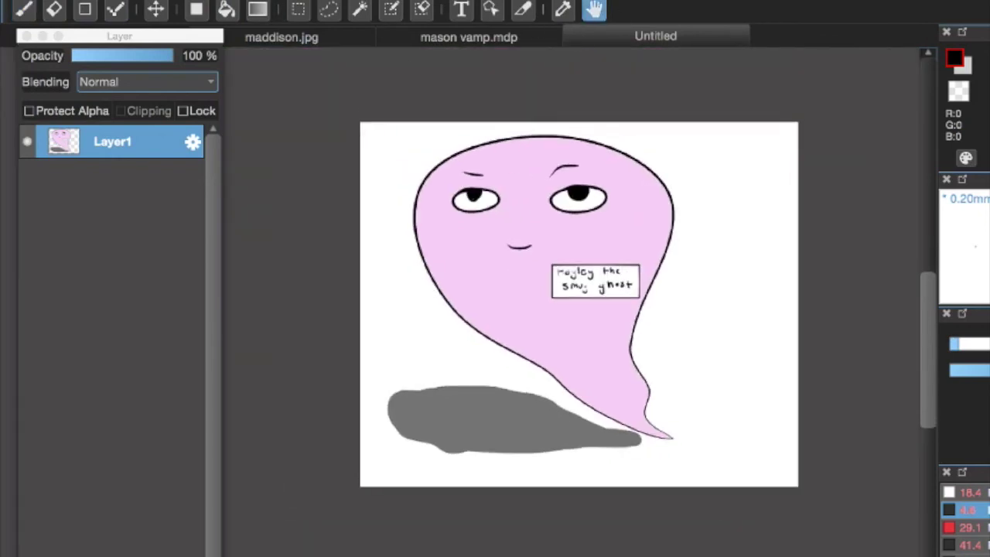
left_click(225, 9)
left_click(750, 236)
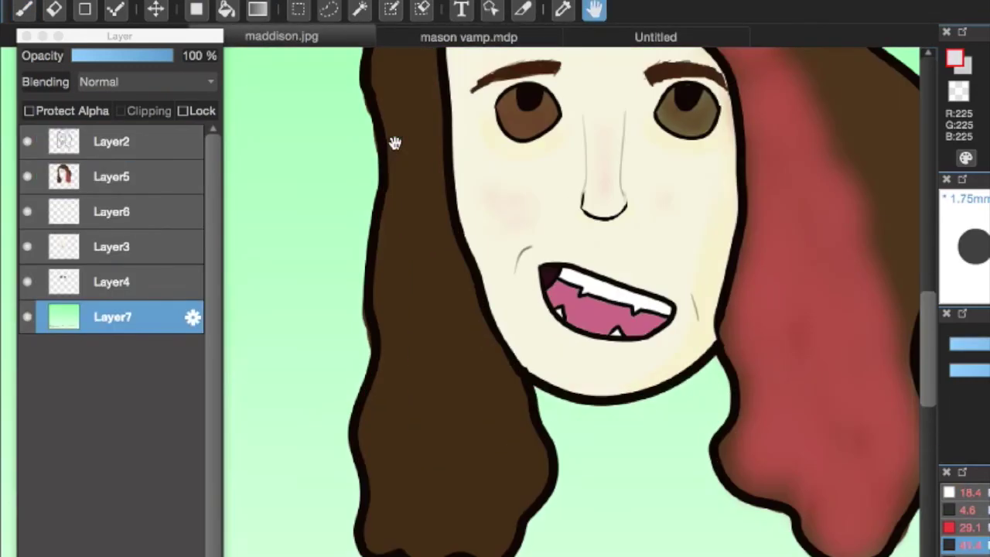
Step: On the girl's top layer, paint red blood along her upper teeth and dripping over lip and chin
left_click_drag(394, 143, 357, 211)
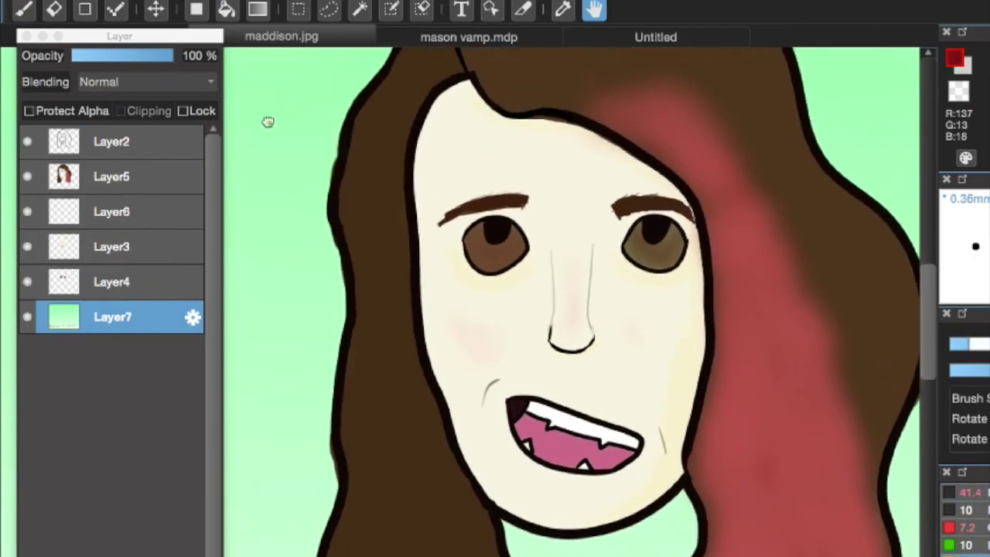
left_click(113, 141)
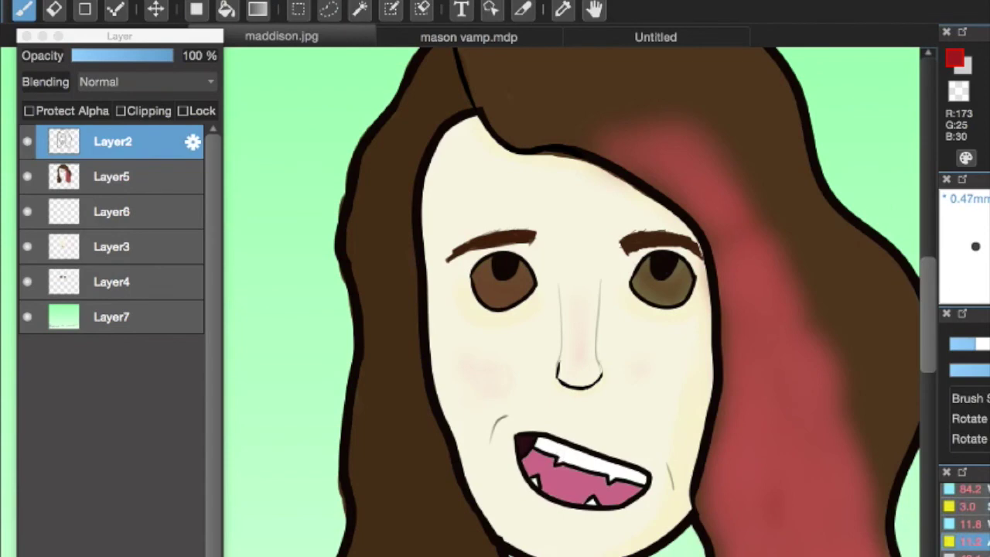
scroll(580, 464, "up", 3)
left_click(534, 331)
mouse_move(626, 333)
left_mouse_down()
mouse_move(503, 307)
mouse_move(703, 372)
left_mouse_up()
mouse_move(462, 408)
left_mouse_down()
mouse_move(479, 463)
mouse_move(476, 431)
mouse_move(459, 460)
mouse_move(671, 493)
mouse_move(586, 440)
mouse_move(681, 479)
mouse_move(479, 452)
left_mouse_up()
scroll(410, 232, "down", 3)
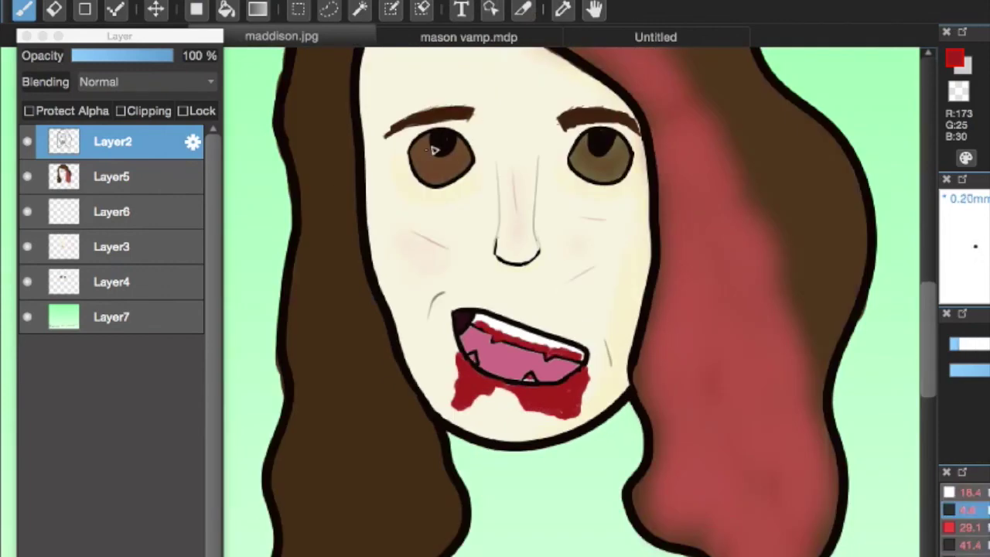
scroll(572, 301, "down", 4)
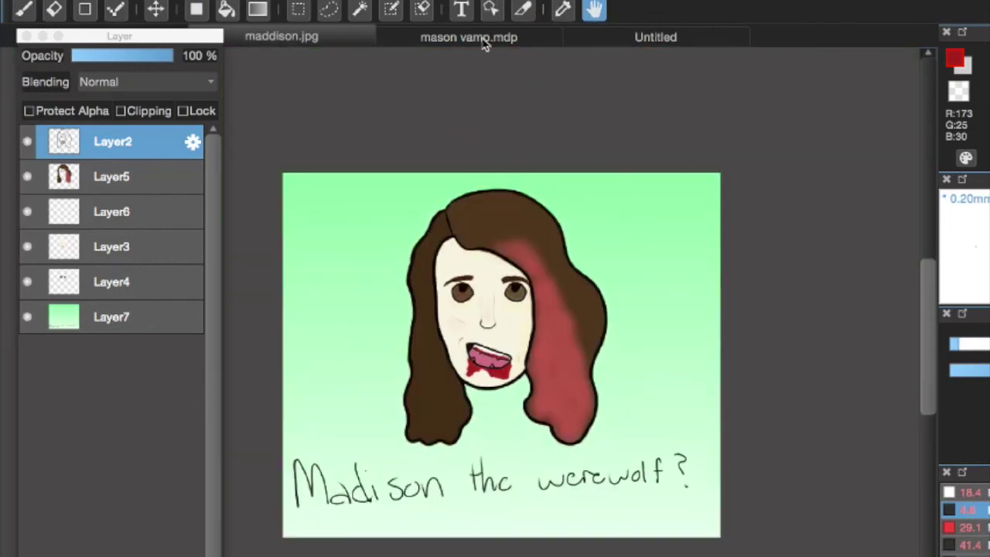
left_click(655, 37)
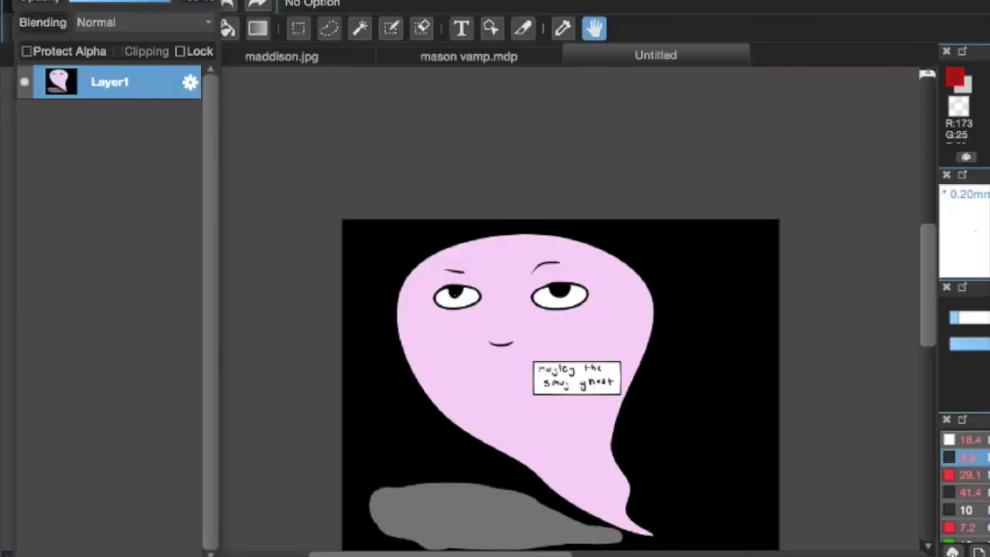
Step: Save the ghost picture as 'hayley ghost'
key("super+s")
type("hayley ghost")
left_click(741, 253)
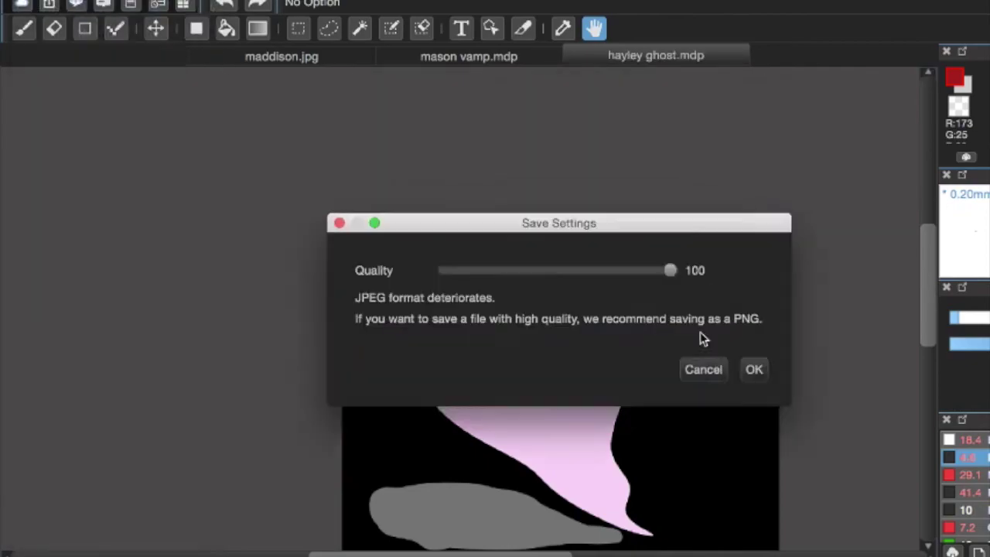